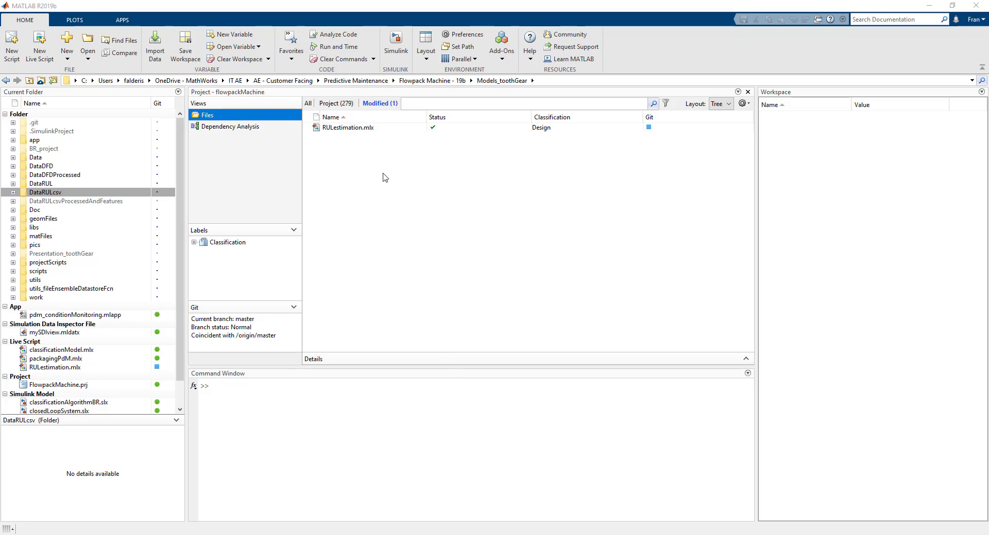
# Launch the RULestimation live script from the project shortcut and scroll to its Dataset section.
pyautogui.click(366, 95)
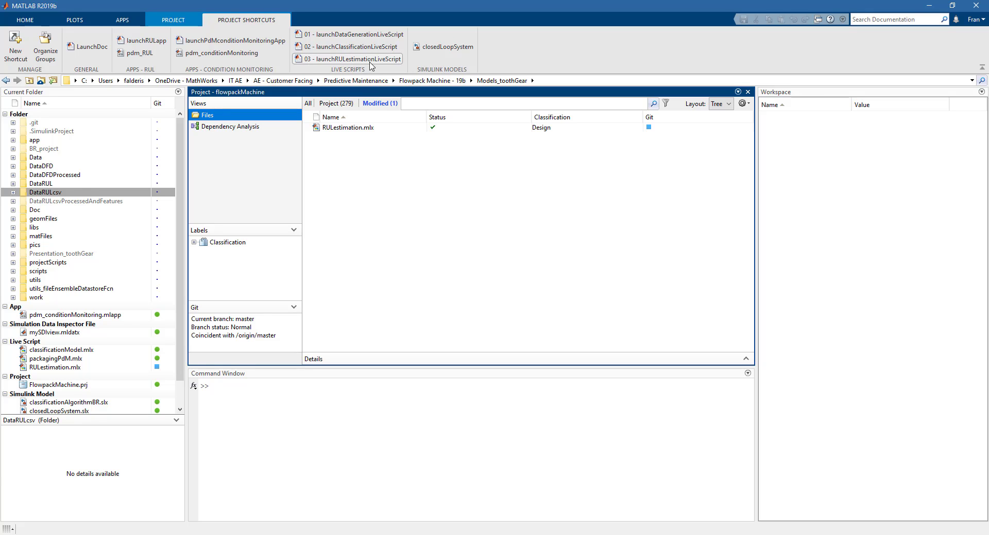
pyautogui.click(371, 59)
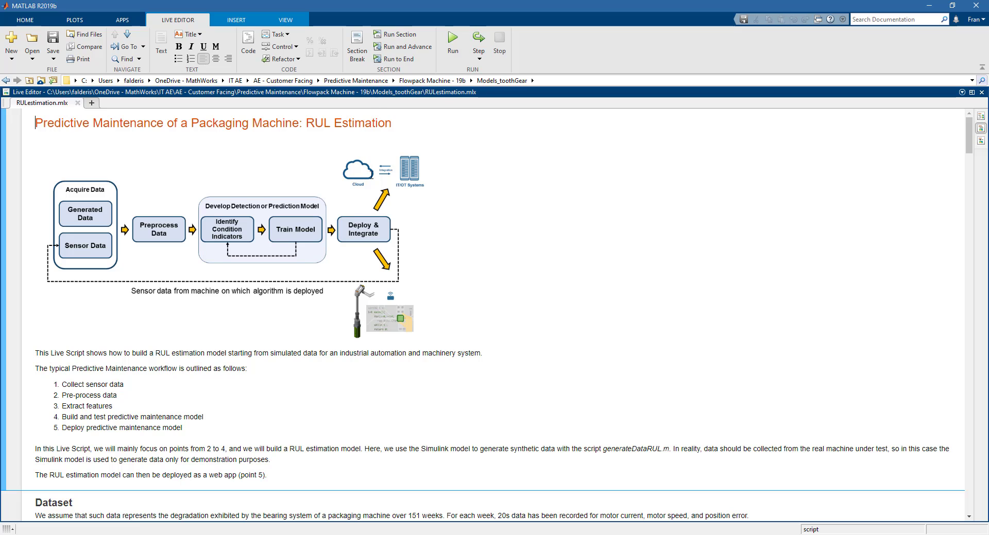
pyautogui.scroll(-3, 341, 266)
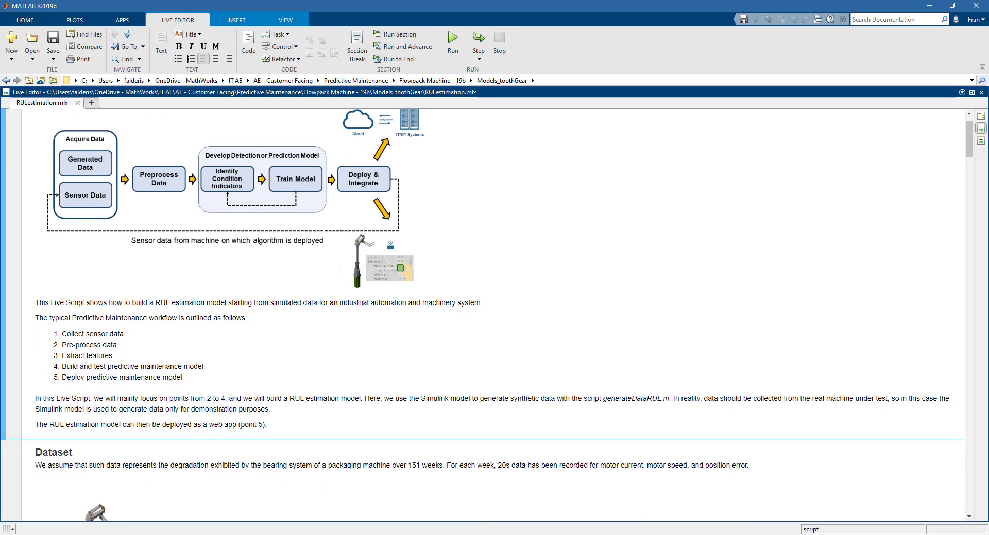
pyautogui.scroll(-6, 338, 268)
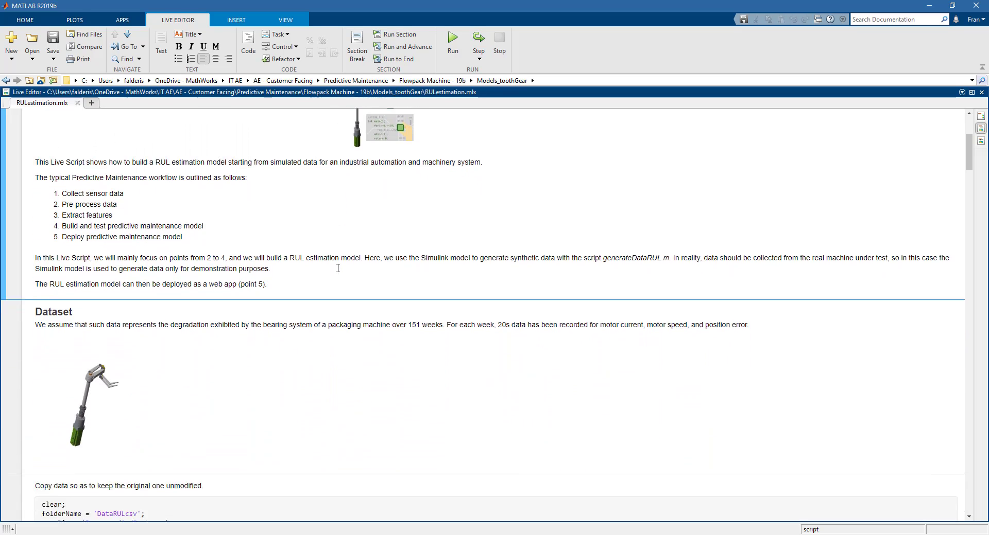
pyautogui.scroll(-2, 337, 267)
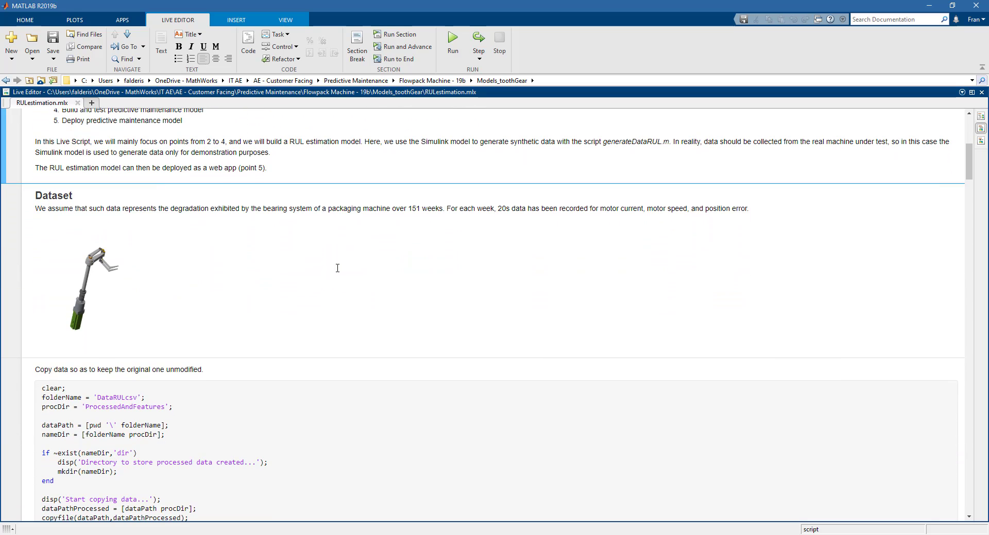
# Highlight the line setting folderName to 'DataRULcsv' in the data-copying code.
pyautogui.click(337, 268)
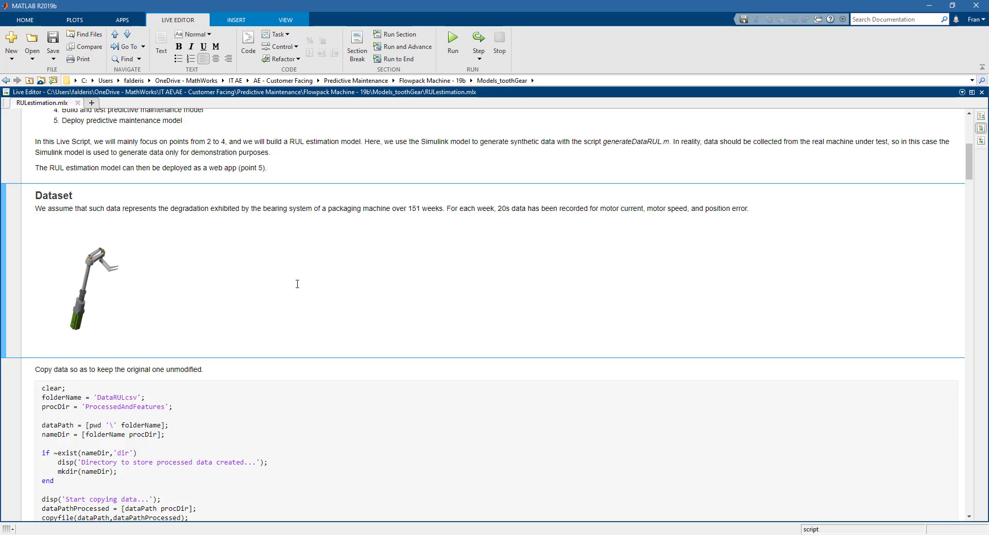
pyautogui.scroll(-3, 297, 284)
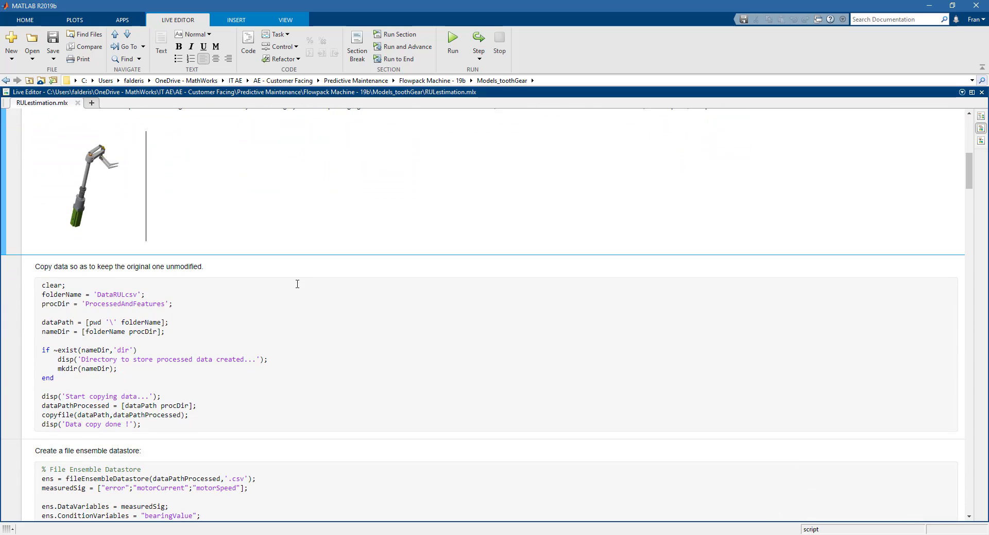
pyautogui.click(296, 286)
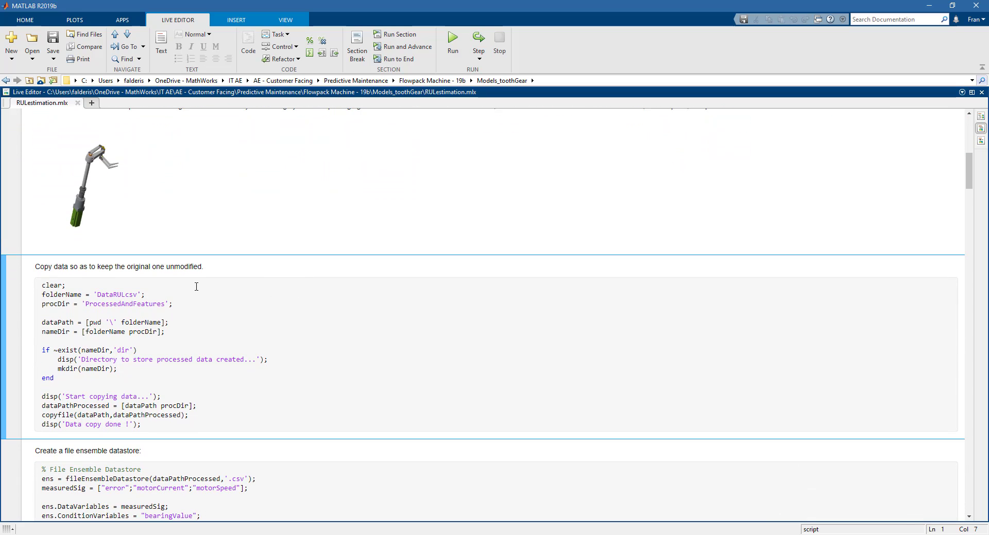
pyautogui.moveTo(41, 294); pyautogui.dragTo(149, 304)
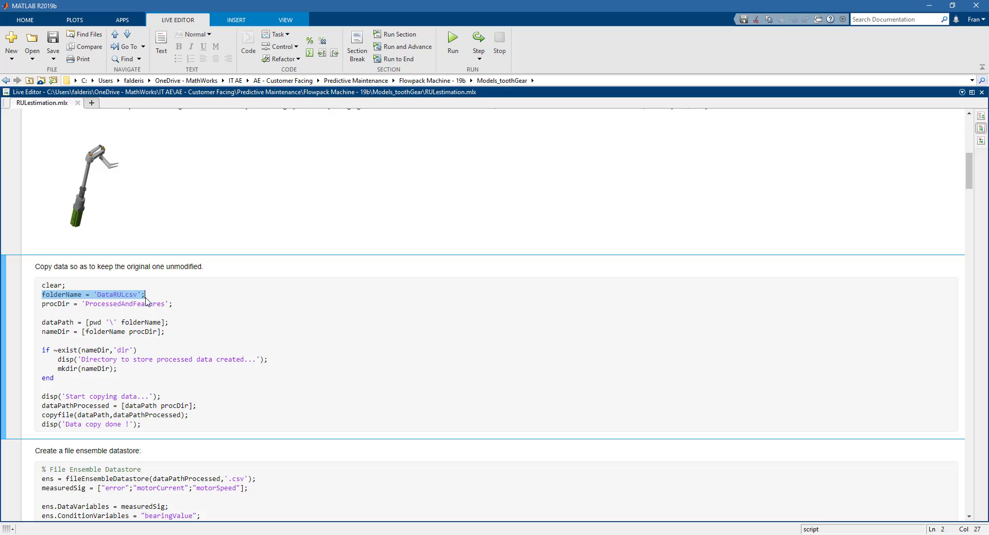
# Restore the live script to the docked desktop and expand the DataRULcsv folder.
pyautogui.doubleClick(453, 95)
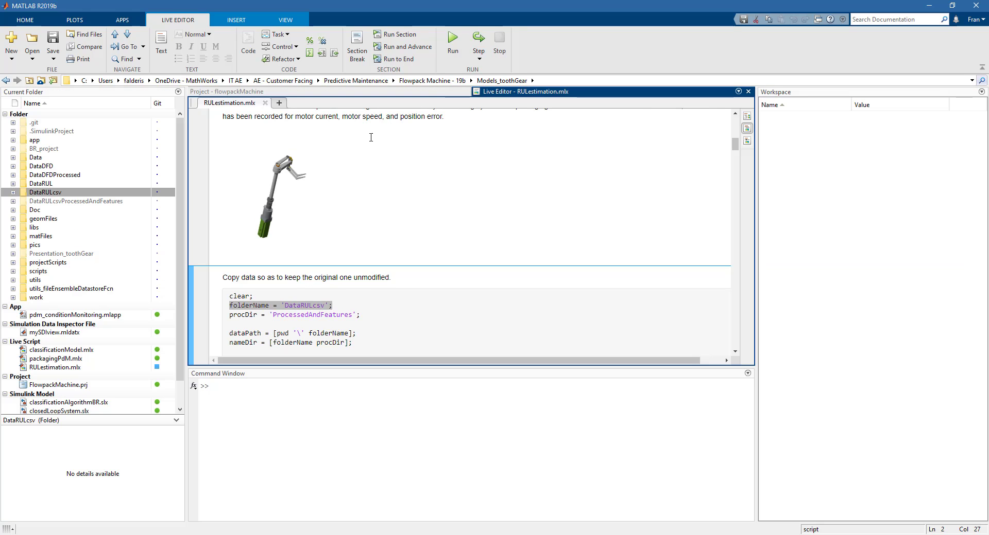
pyautogui.click(13, 192)
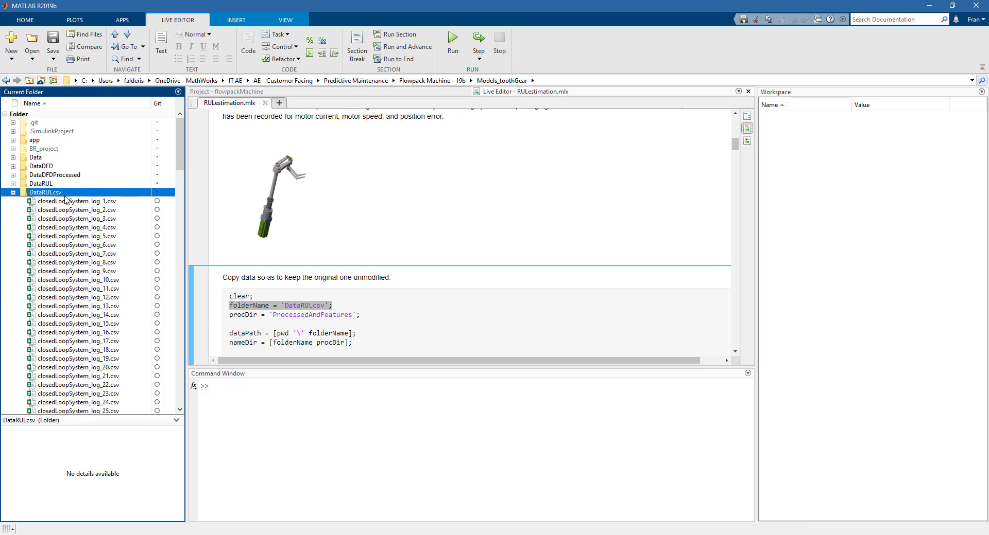
pyautogui.scroll(-5, 100, 206)
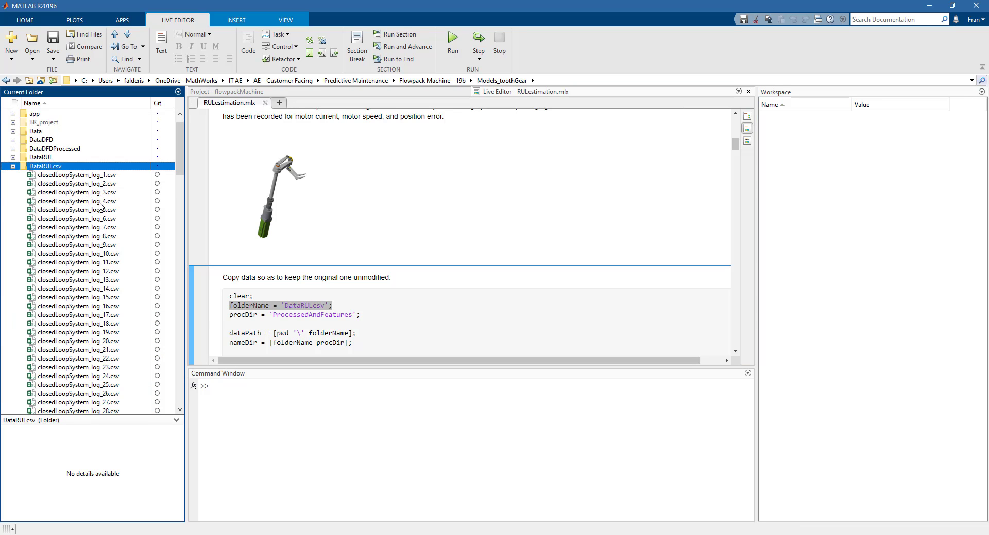
pyautogui.scroll(-5, 100, 208)
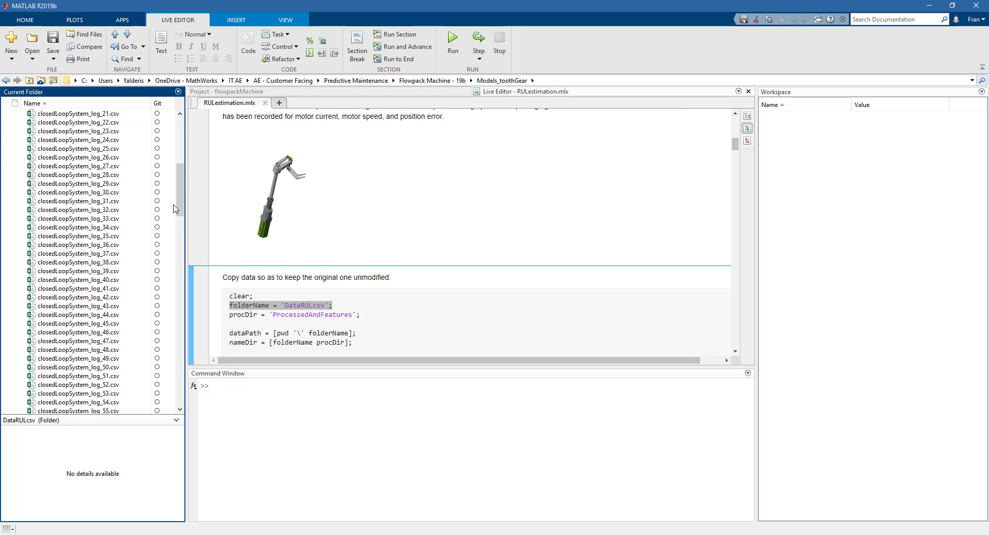
pyautogui.moveTo(177, 209); pyautogui.dragTo(179, 168)
# Browse closedLoopSystem_log_1, _2 and _3 CSV files, then collapse DataRULcsv.
pyautogui.click(52, 166)
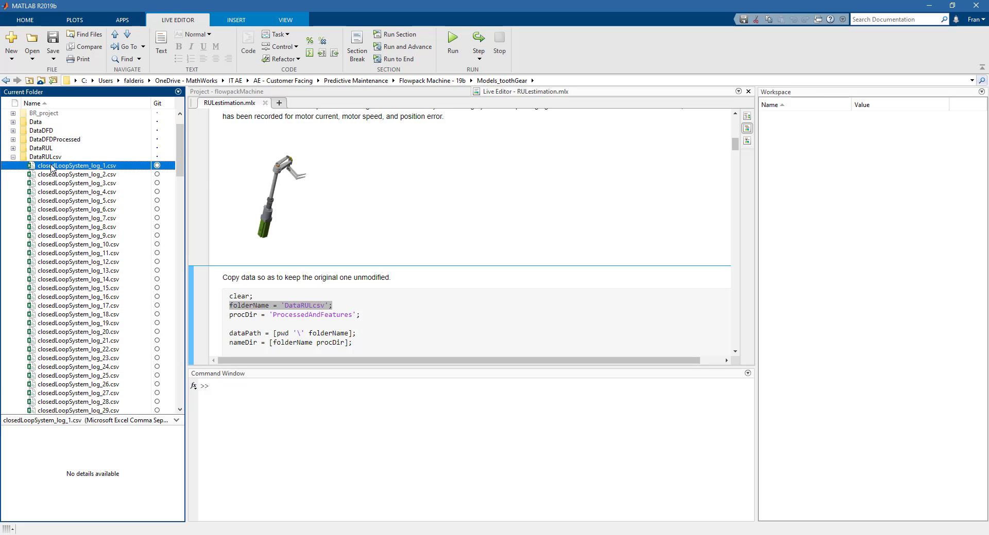
pyautogui.click(58, 175)
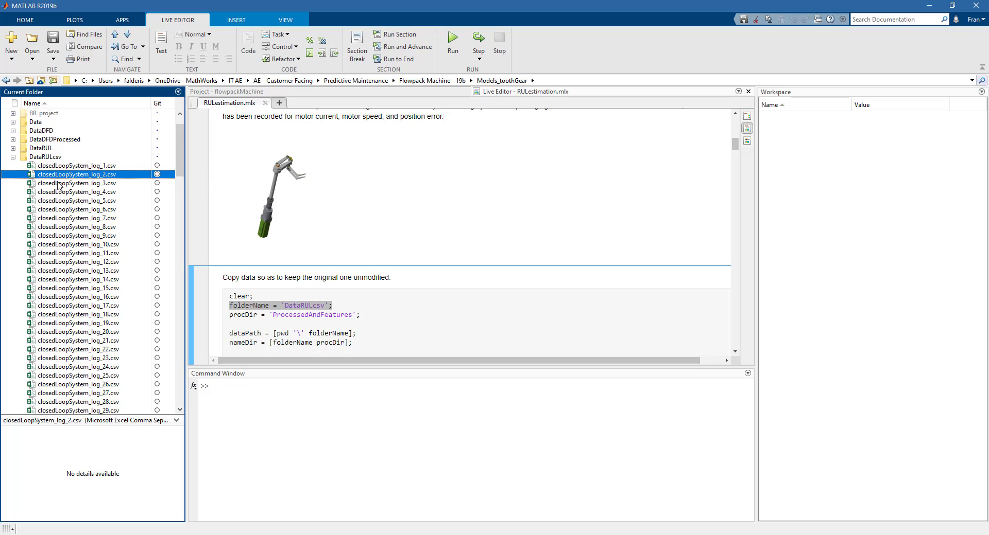
pyautogui.click(58, 183)
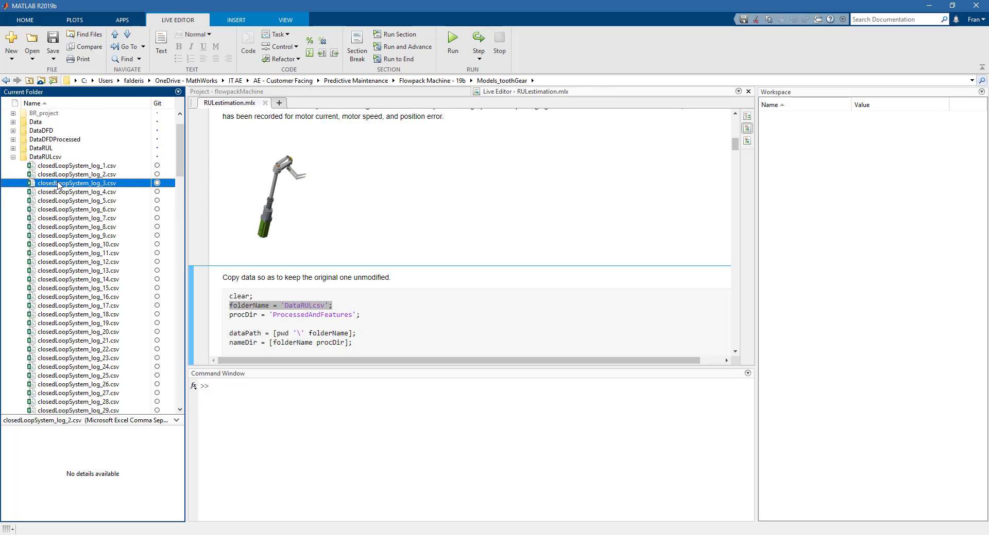
pyautogui.click(46, 157)
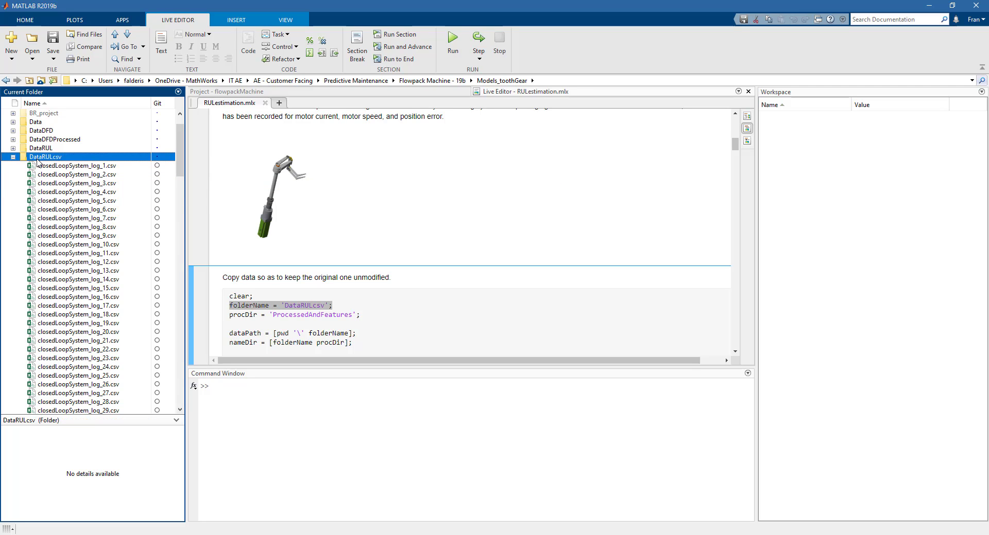
pyautogui.click(13, 157)
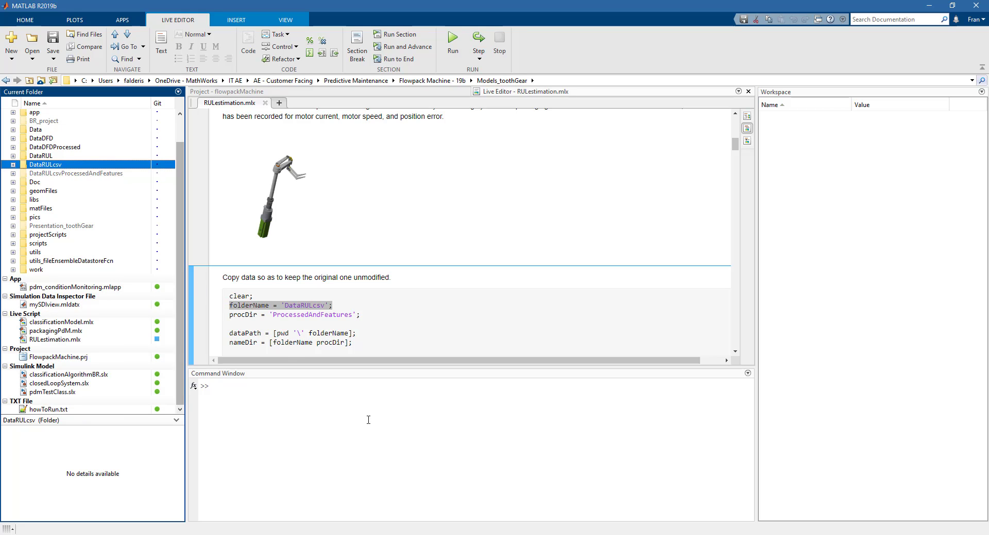
# Show closedLoopSystem_log_1.csv in Excel and scroll its time, error, motorCurrent and motorSpeed rows.
pyautogui.moveTo(568, 534)
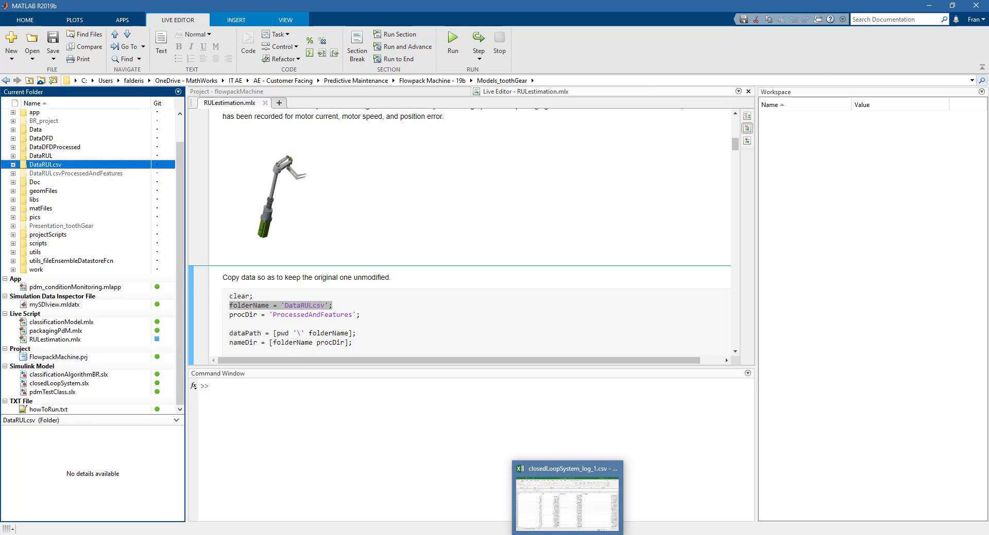
pyautogui.click(570, 499)
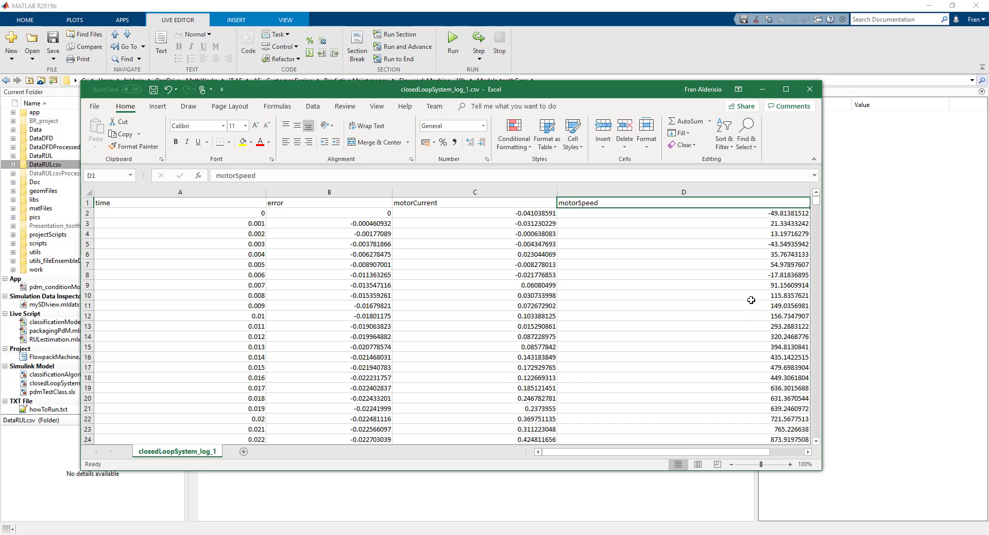
pyautogui.moveTo(816, 205)
pyautogui.mouseDown()
pyautogui.moveTo(818, 251)
pyautogui.moveTo(817, 201)
pyautogui.mouseUp()
# Back in MATLAB, run the data-copying and file ensemble datastore sections, listing 151 member files.
pyautogui.click(812, 89)
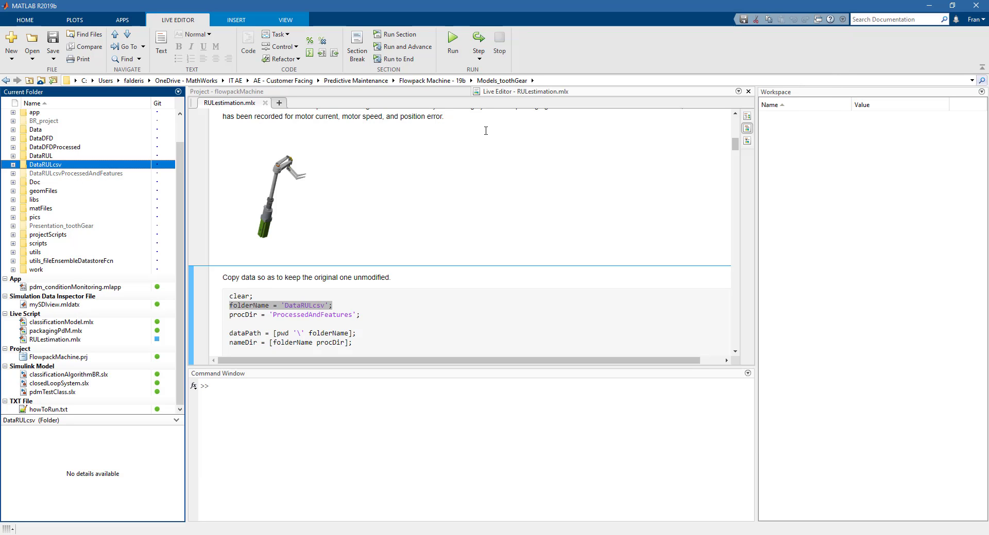
pyautogui.doubleClick(530, 98)
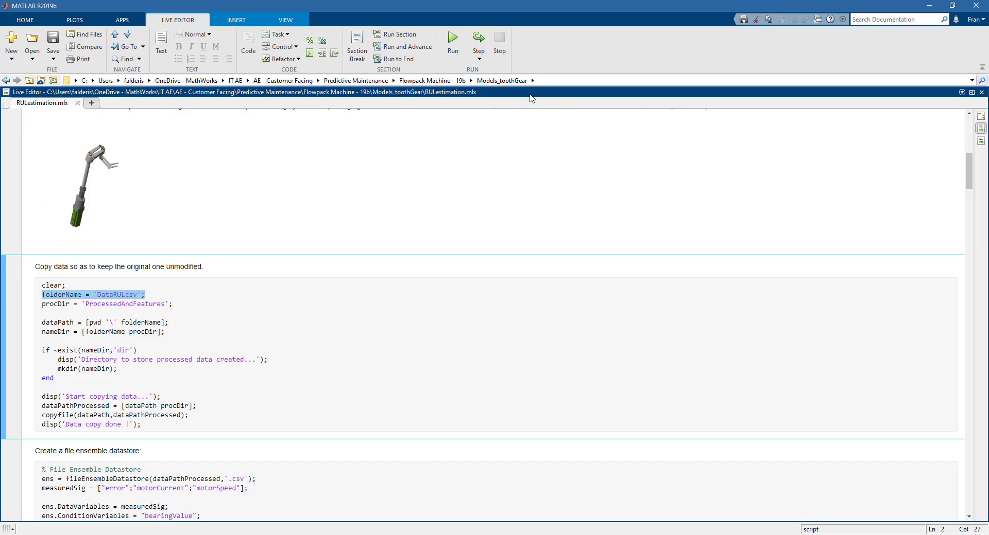
pyautogui.click(212, 287)
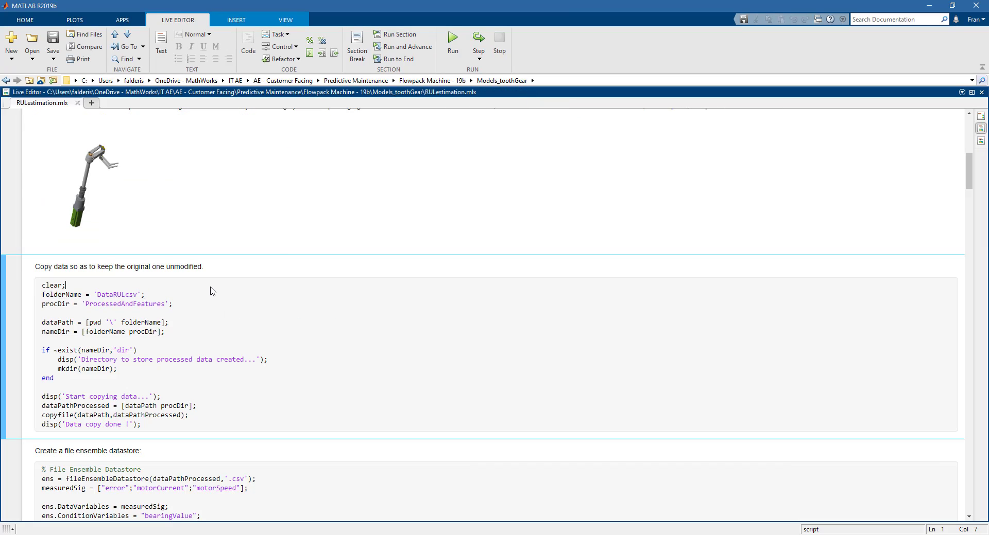
pyautogui.click(391, 47)
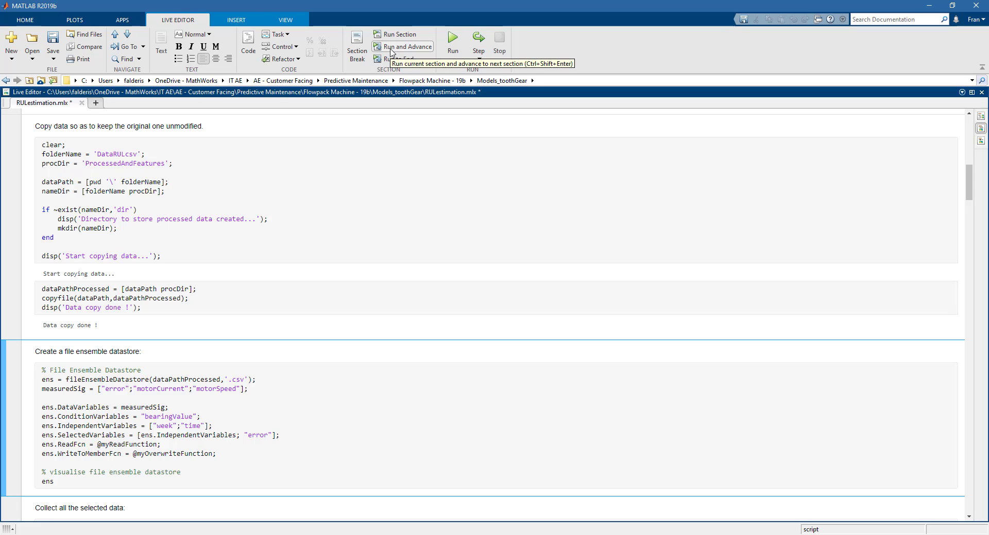
pyautogui.click(391, 50)
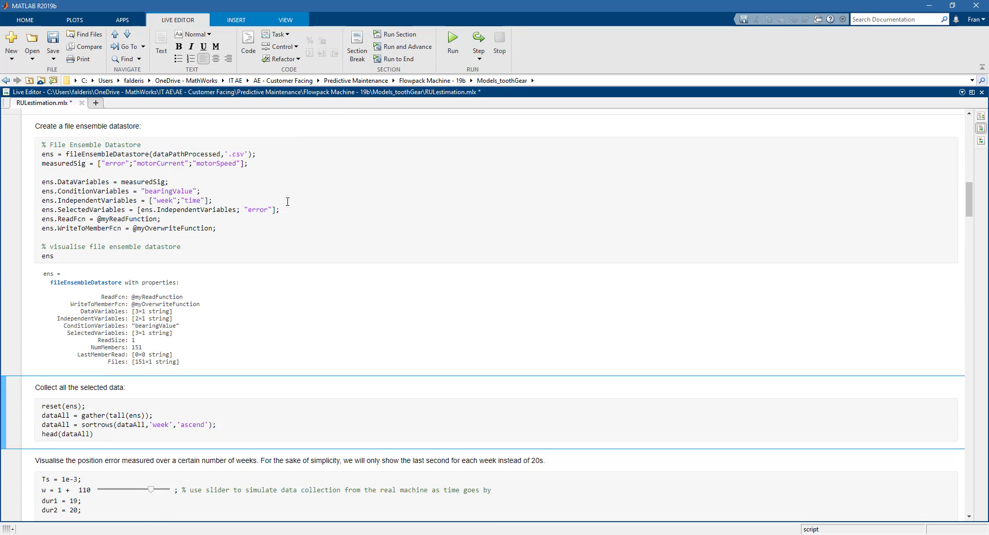
pyautogui.scroll(-7, 288, 201)
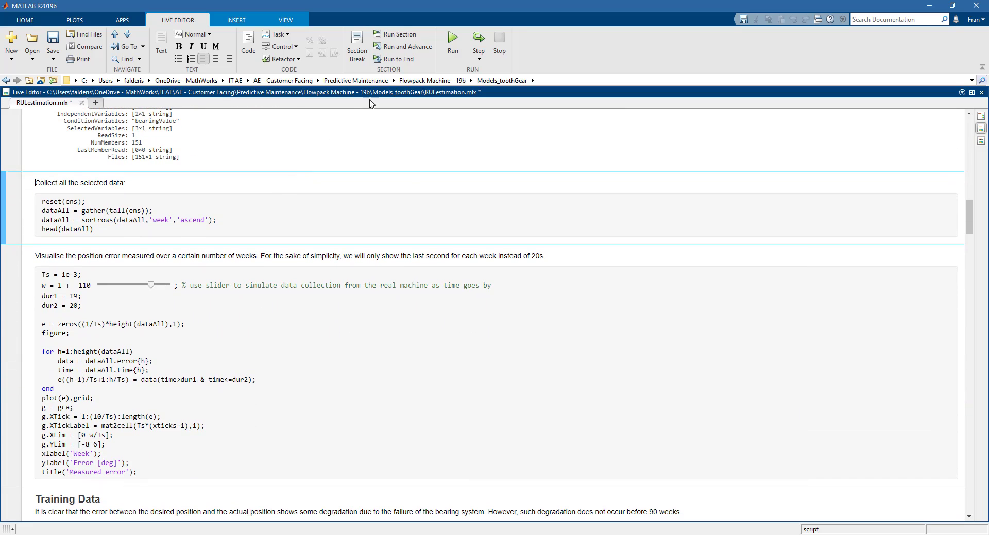
# Run the Collect section to start the parallel pool and show the sorted 8×3 week/time/error table.
pyautogui.click(394, 52)
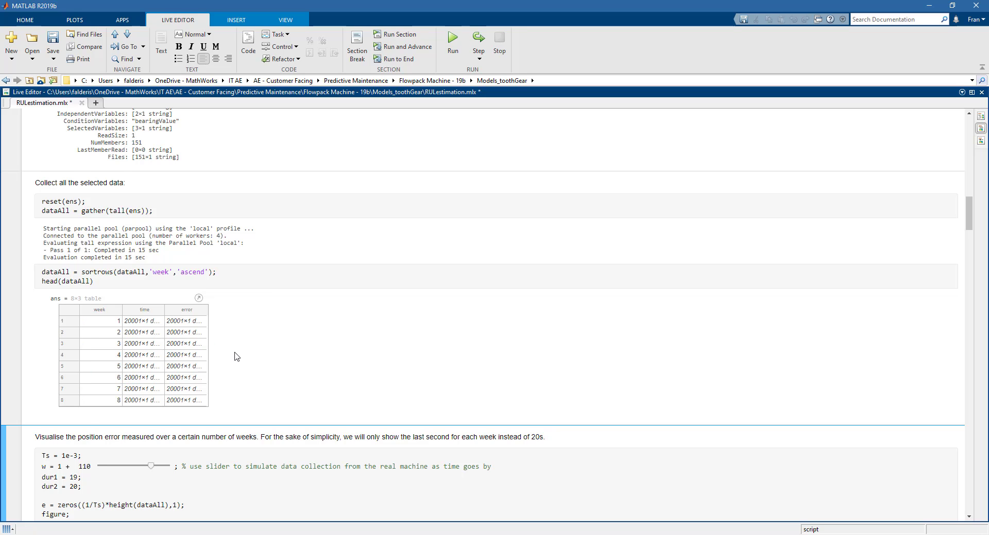
pyautogui.scroll(-4, 237, 357)
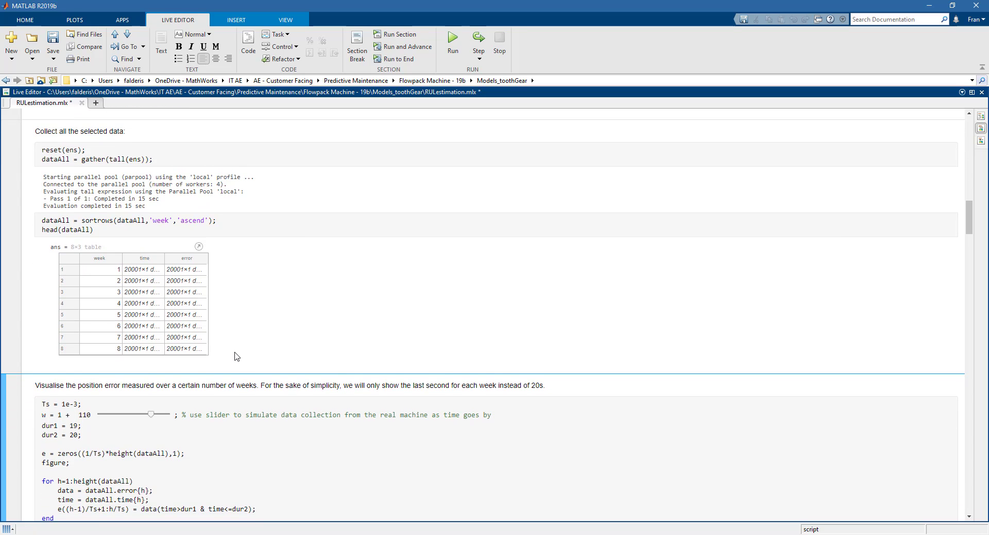
pyautogui.scroll(-6, 235, 353)
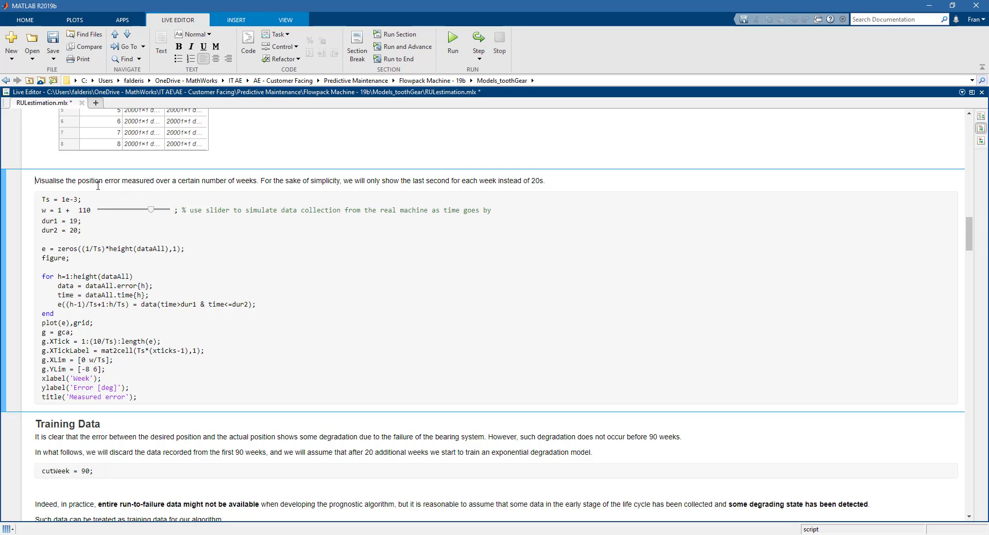
# Plot measured position error in degrees over about 110 weeks and review the figure.
pyautogui.moveTo(79, 182); pyautogui.dragTo(121, 186)
pyautogui.click(397, 34)
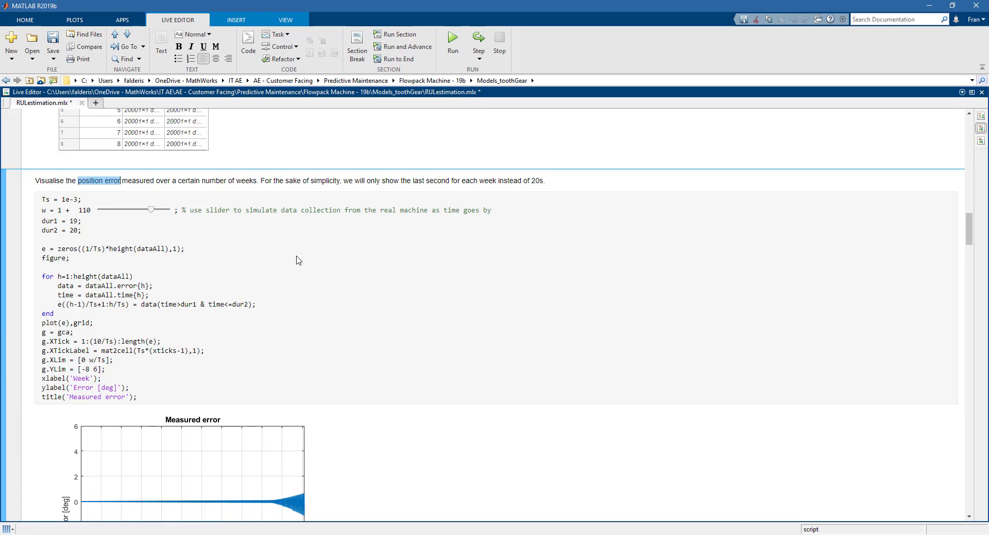
pyautogui.scroll(-2, 325, 274)
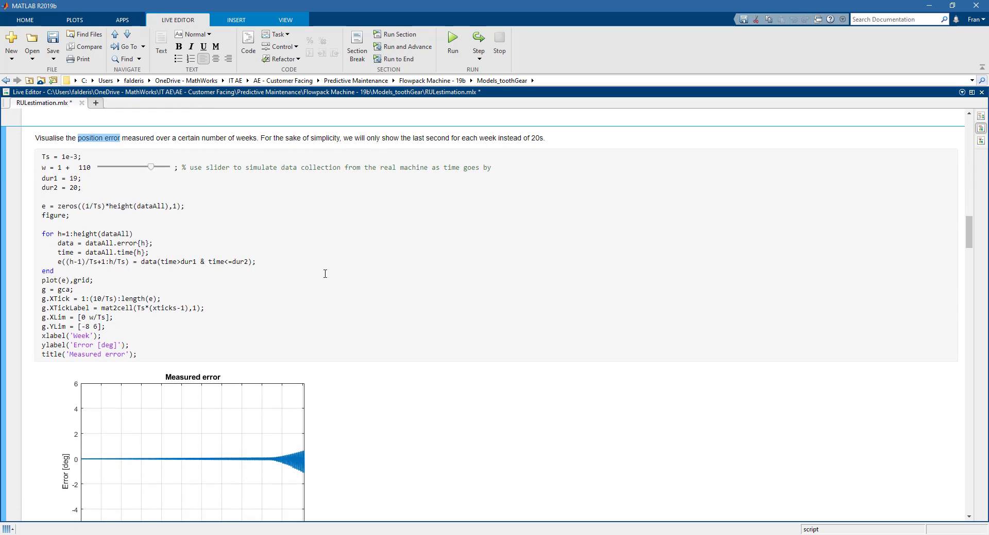
pyautogui.scroll(-1, 325, 274)
pyautogui.scroll(-2, 325, 274)
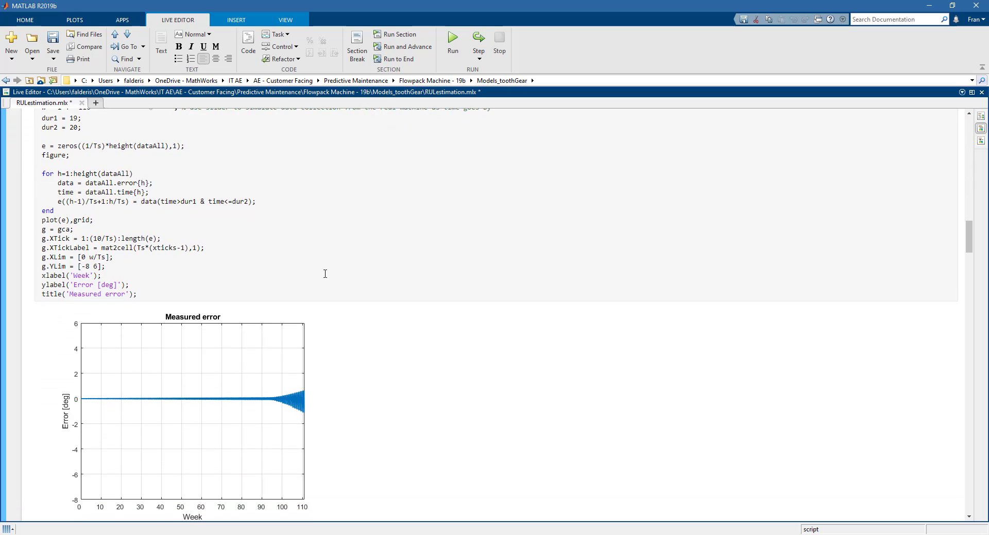
pyautogui.scroll(-2, 325, 274)
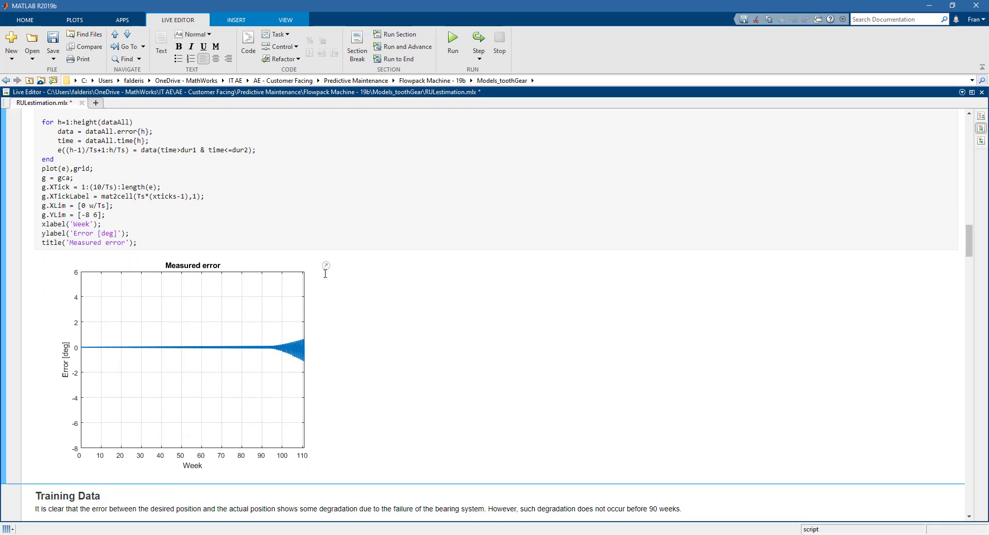
pyautogui.scroll(-2, 324, 286)
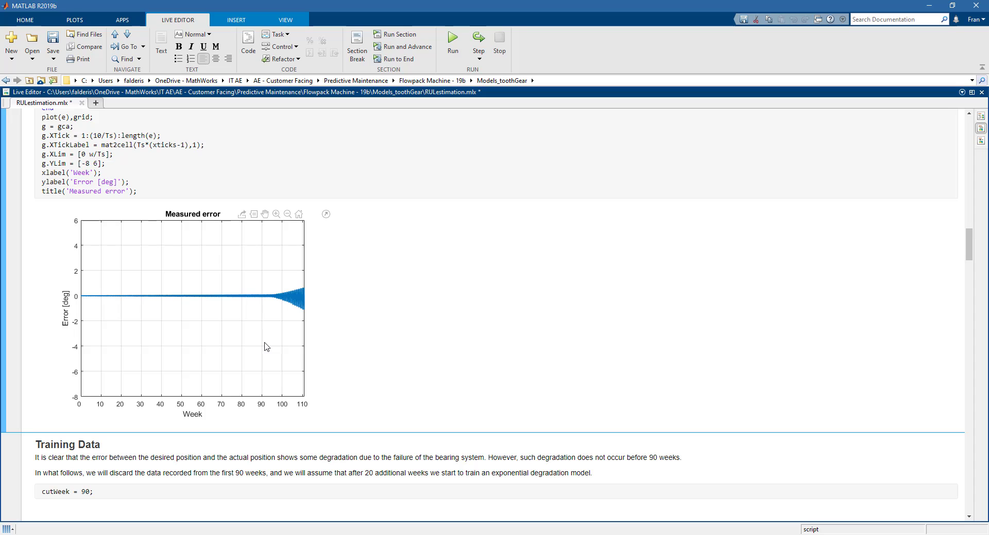
pyautogui.scroll(-5, 266, 348)
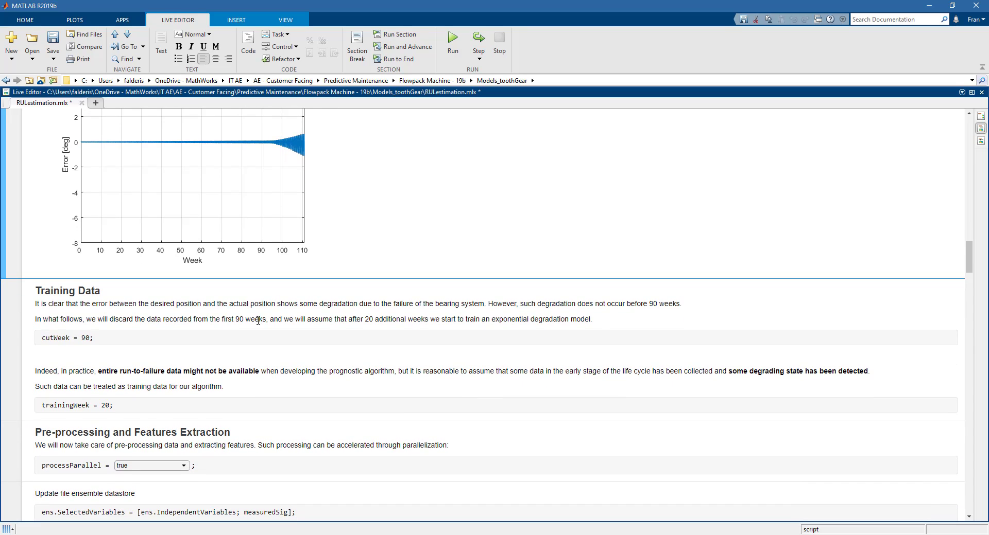
# Run the Training Data, pre-processing setup and 'Update file ensemble datastore' sections to display ens.
pyautogui.click(259, 323)
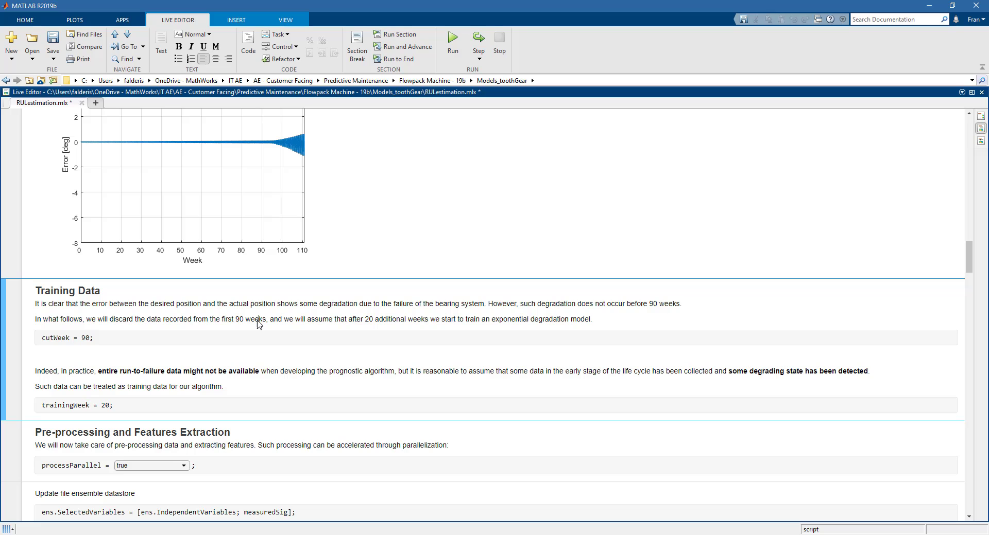
pyautogui.click(419, 51)
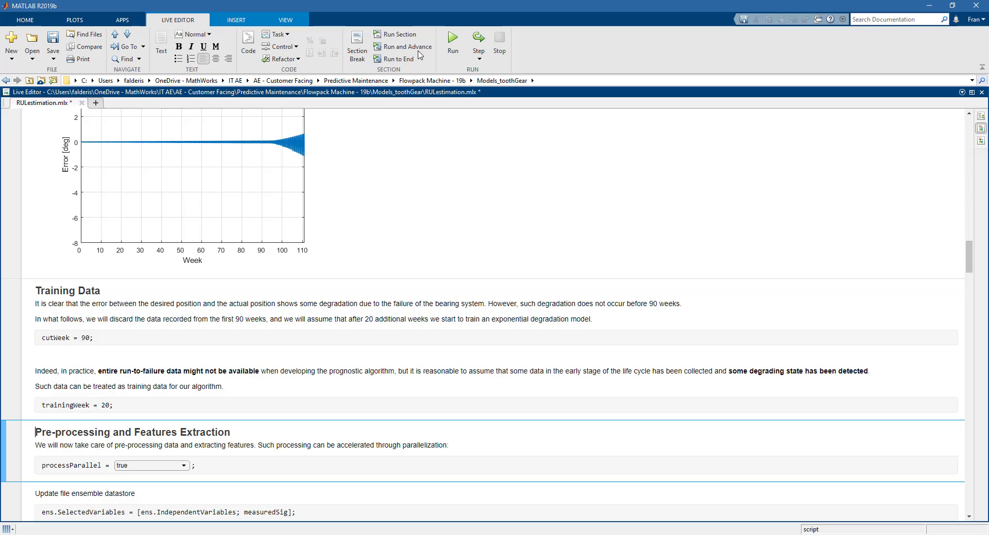
pyautogui.click(419, 53)
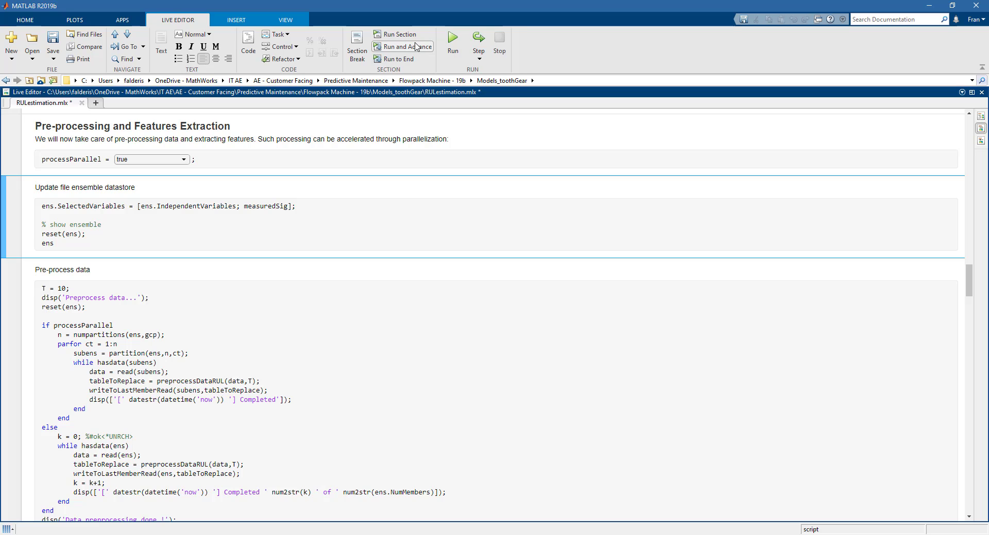
pyautogui.click(415, 40)
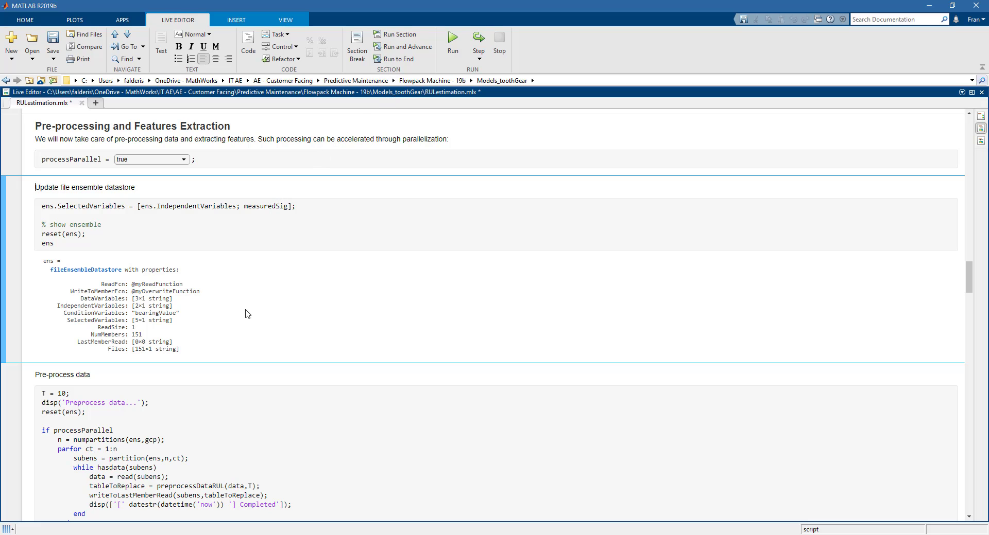
# Bring up the context menu for the preprocessDataRUL function call.
pyautogui.scroll(-1, 245, 314)
pyautogui.scroll(-6, 245, 314)
pyautogui.rightClick(204, 282)
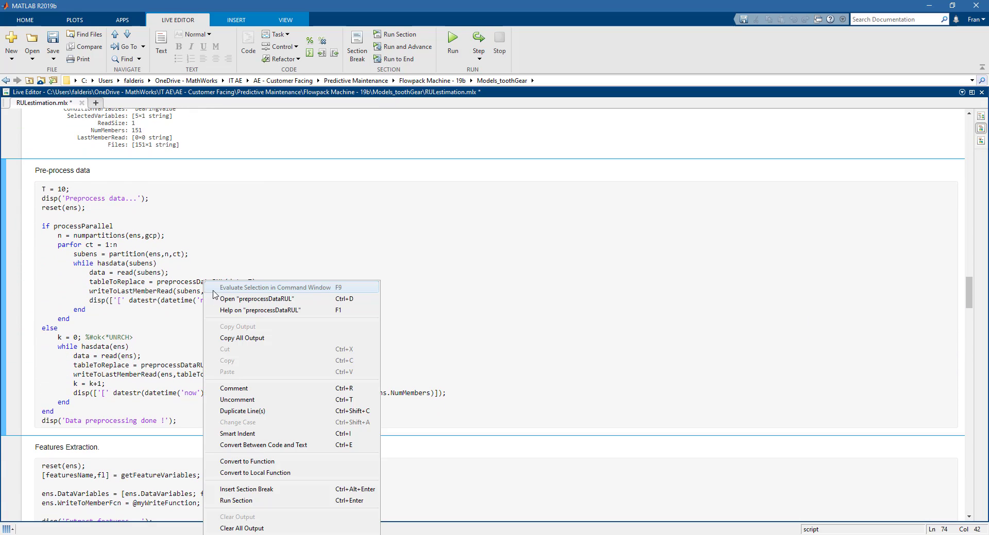
# Open preprocessDataRUL.m and highlight its smooth(c) call.
pyautogui.click(220, 300)
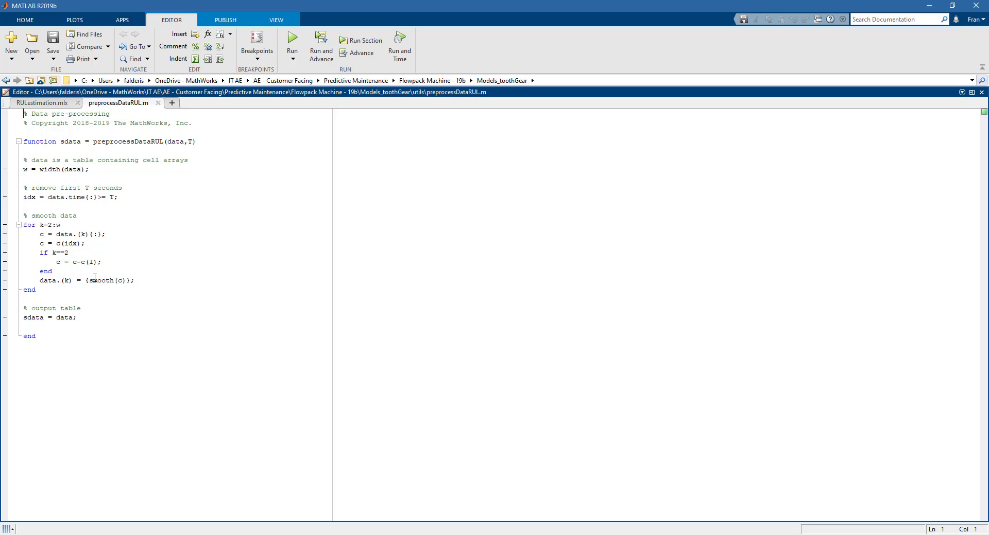
pyautogui.moveTo(89, 281); pyautogui.dragTo(115, 279)
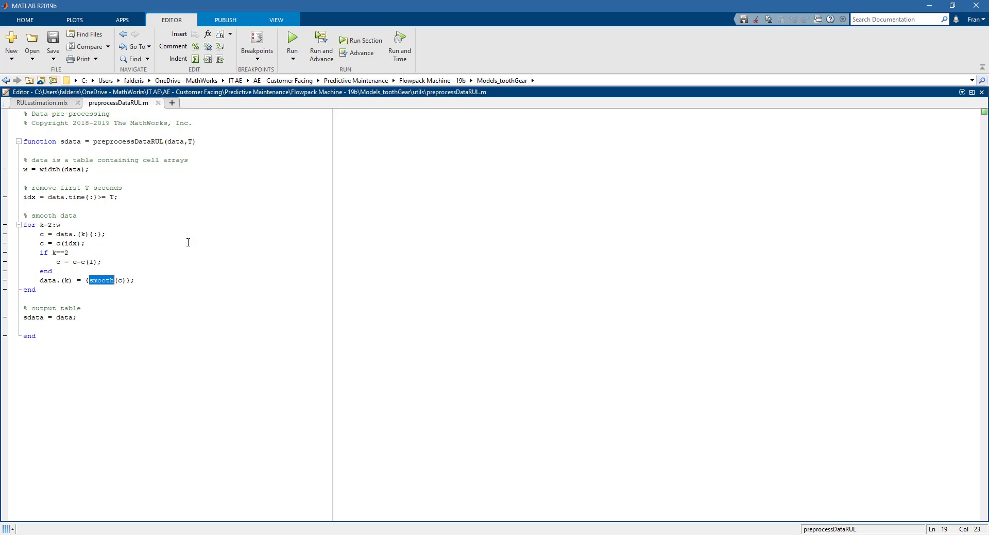
pyautogui.click(188, 242)
# Close the function file and run the Pre-process data section until 'Data preprocessing done !'.
pyautogui.click(157, 103)
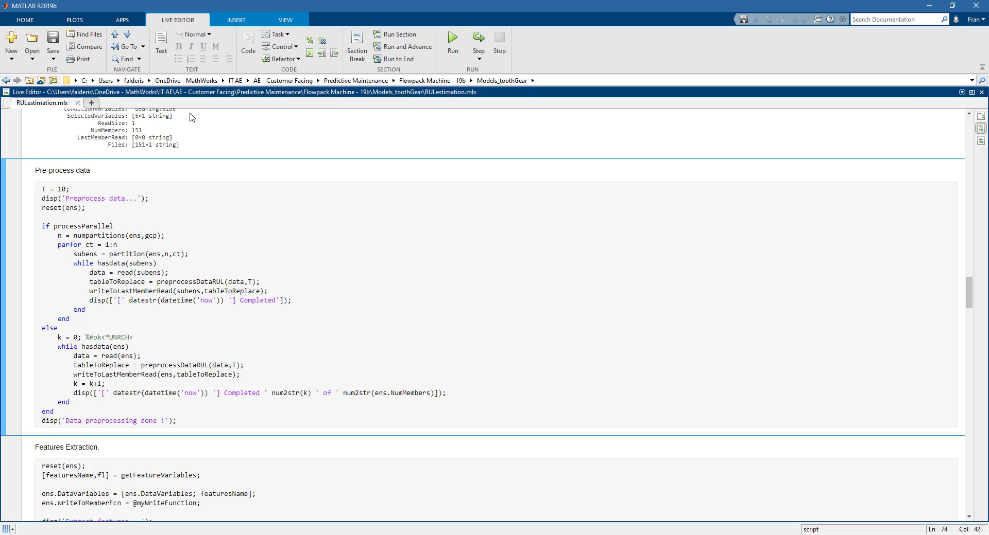
pyautogui.click(381, 47)
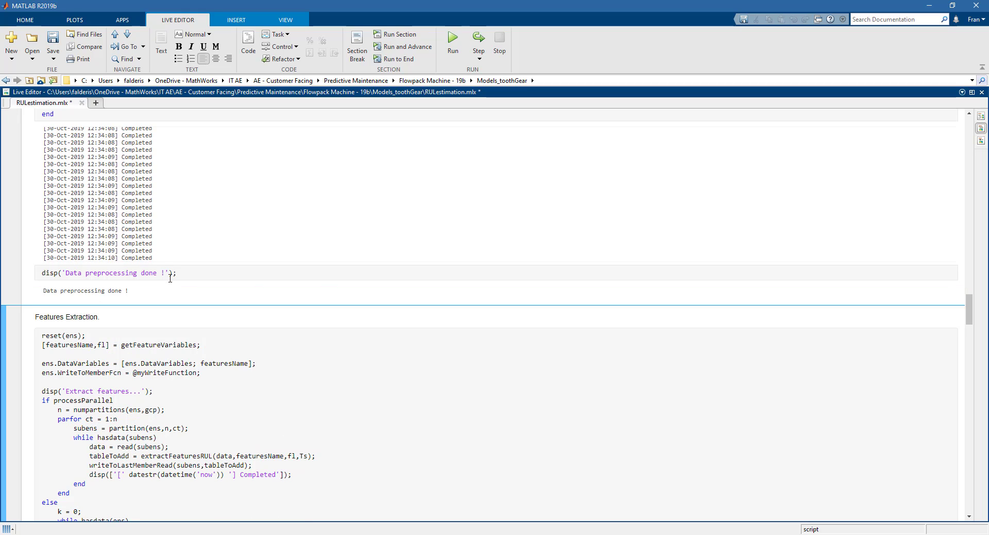
pyautogui.scroll(-5, 171, 281)
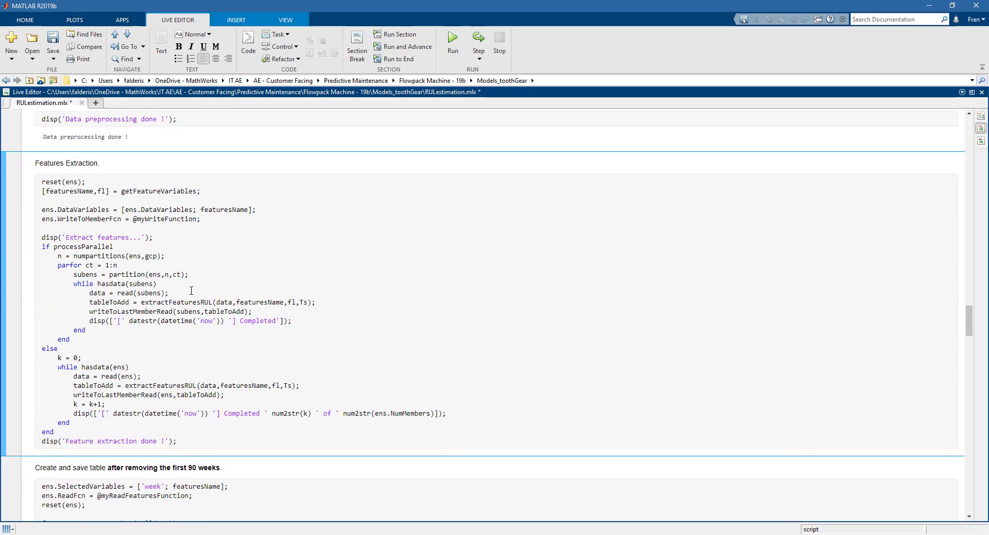
pyautogui.rightClick(177, 302)
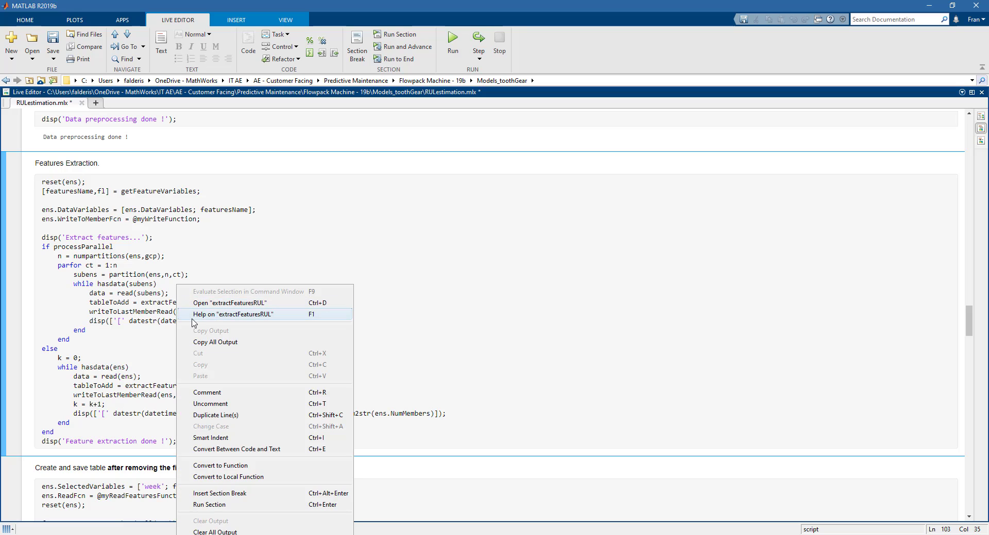
pyautogui.click(200, 304)
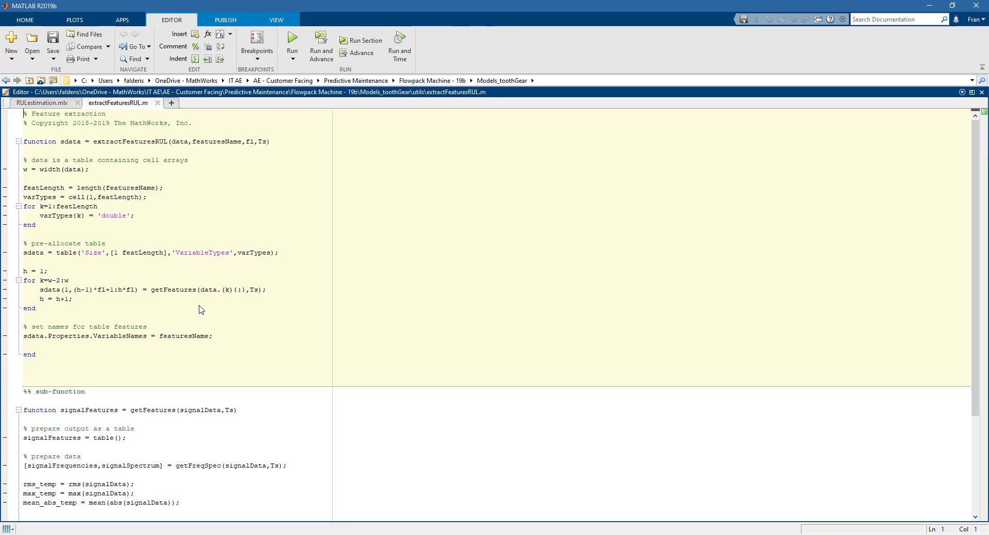
pyautogui.scroll(-5, 189, 280)
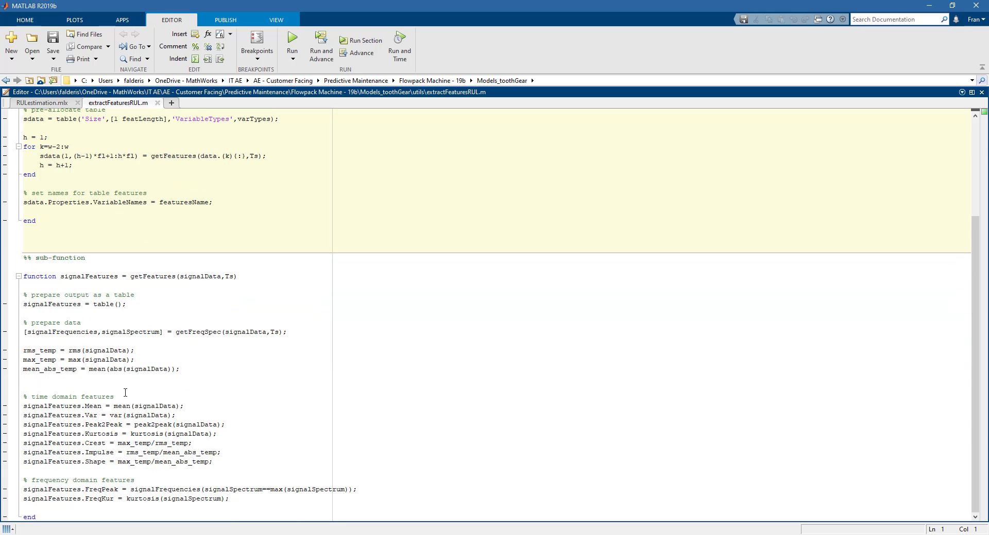
pyautogui.doubleClick(75, 351)
pyautogui.doubleClick(75, 360)
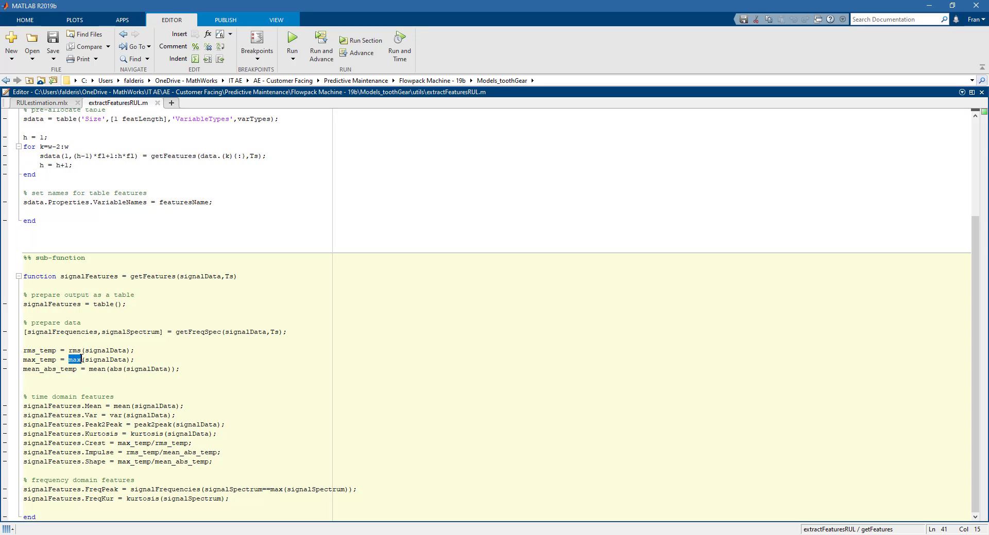
pyautogui.moveTo(89, 369); pyautogui.dragTo(106, 370)
pyautogui.click(187, 202)
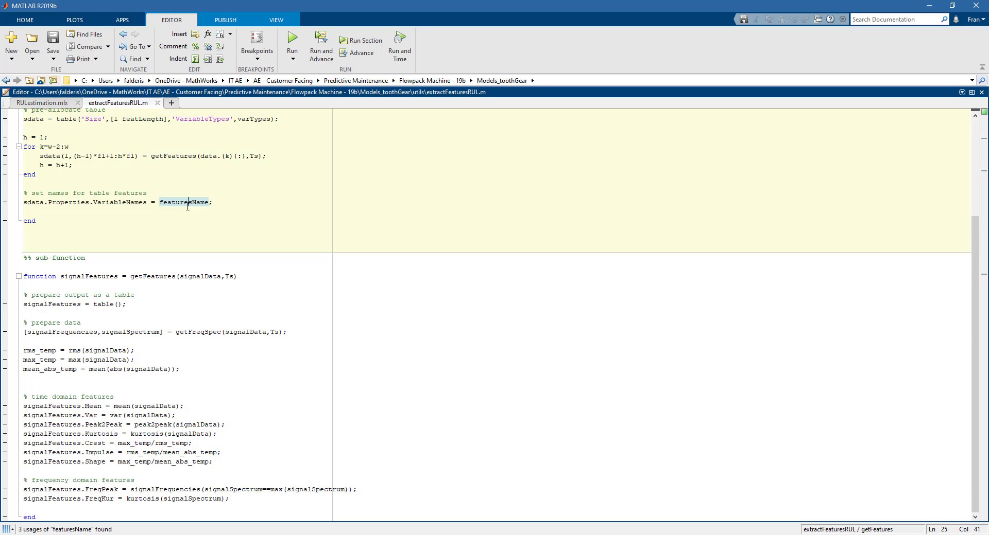
pyautogui.click(158, 103)
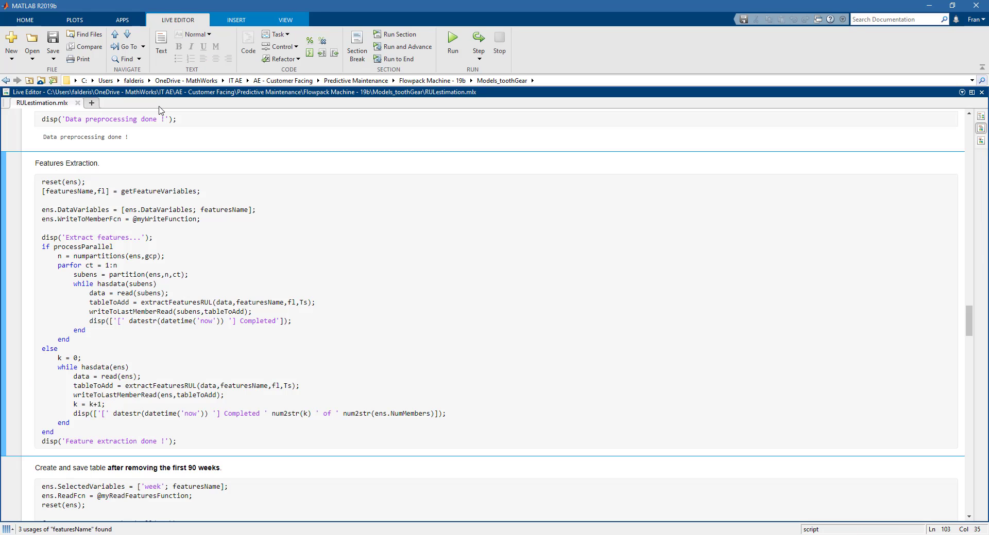
# Run the Features Extraction section and highlight the note about removing the first weeks.
pyautogui.click(374, 52)
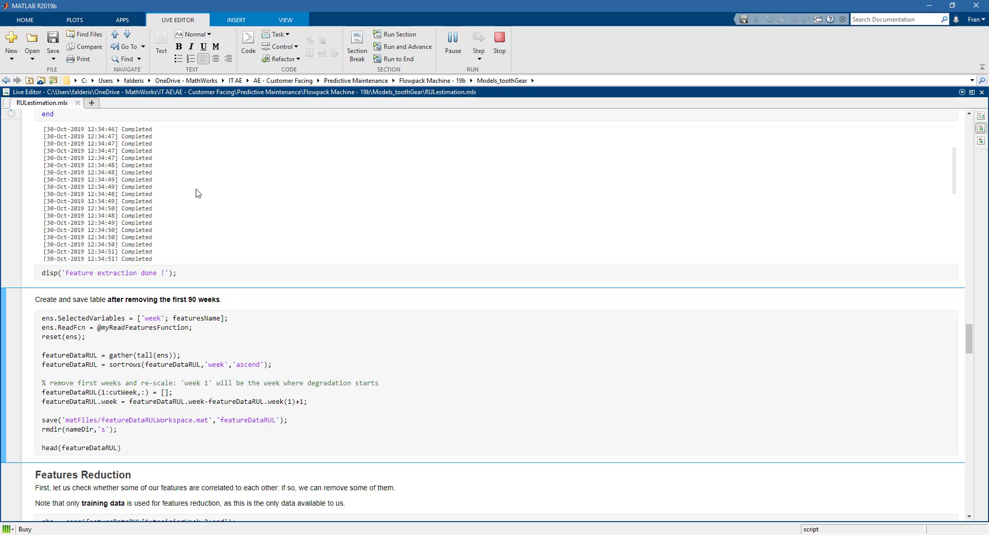
pyautogui.scroll(-2, 195, 193)
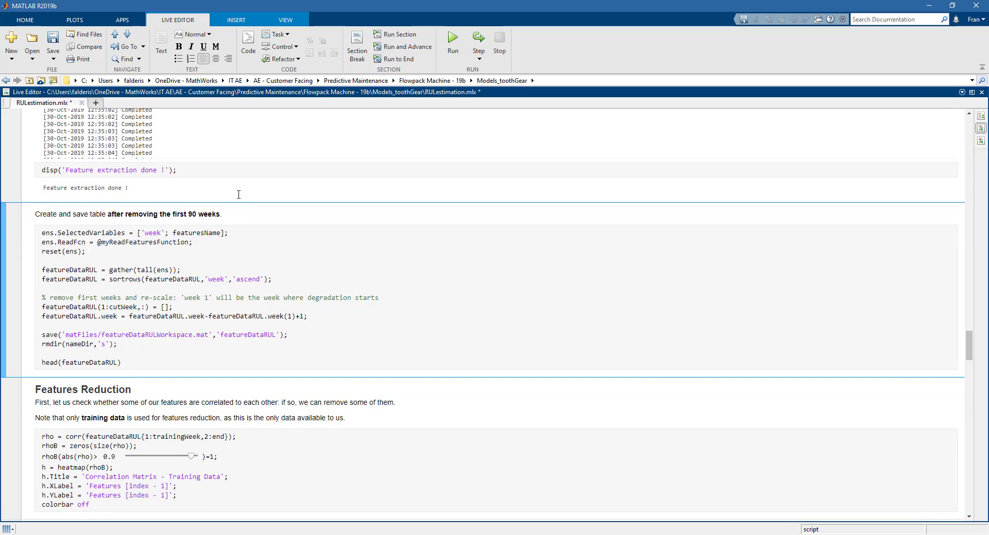
pyautogui.moveTo(107, 214); pyautogui.dragTo(239, 214)
# Run 'Create and save table' to save featureDataRUL and inspect its 8×28 head table.
pyautogui.click(386, 48)
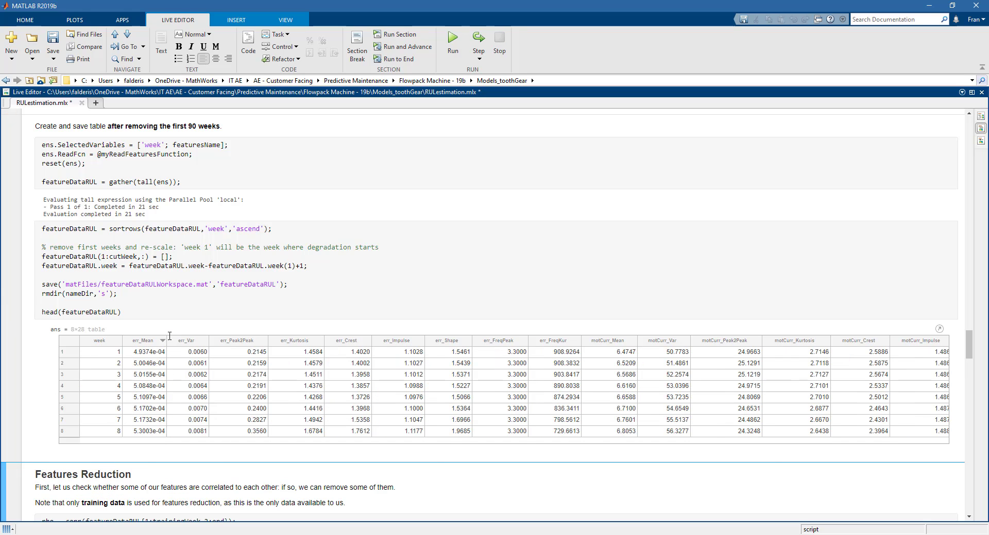
pyautogui.moveTo(164, 371)
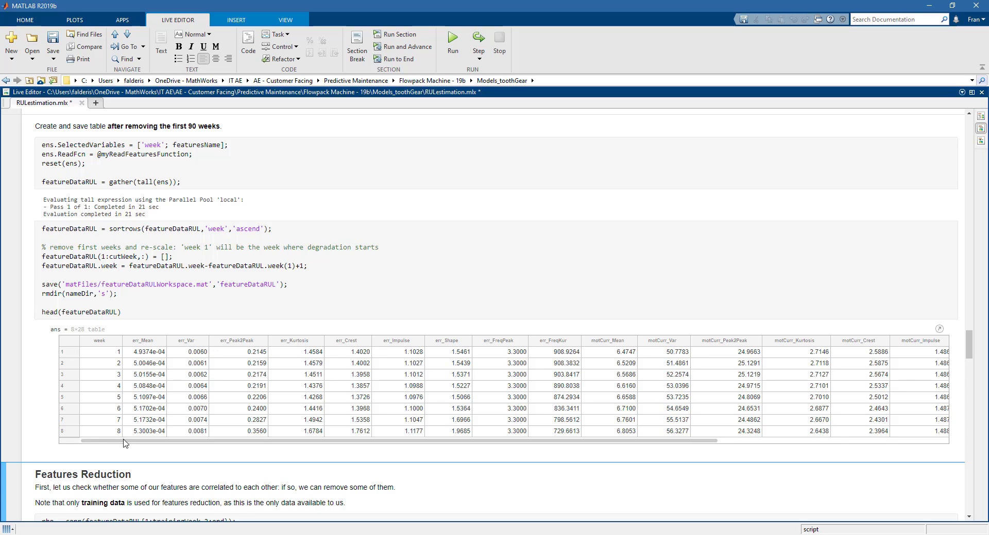
pyautogui.moveTo(139, 443); pyautogui.dragTo(152, 414)
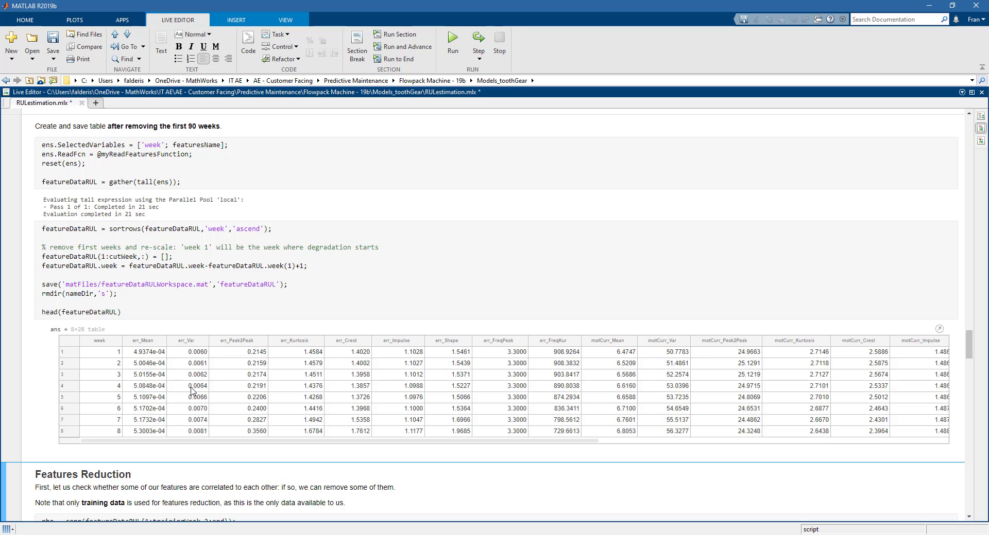
pyautogui.scroll(-5, 191, 389)
pyautogui.scroll(-4, 192, 387)
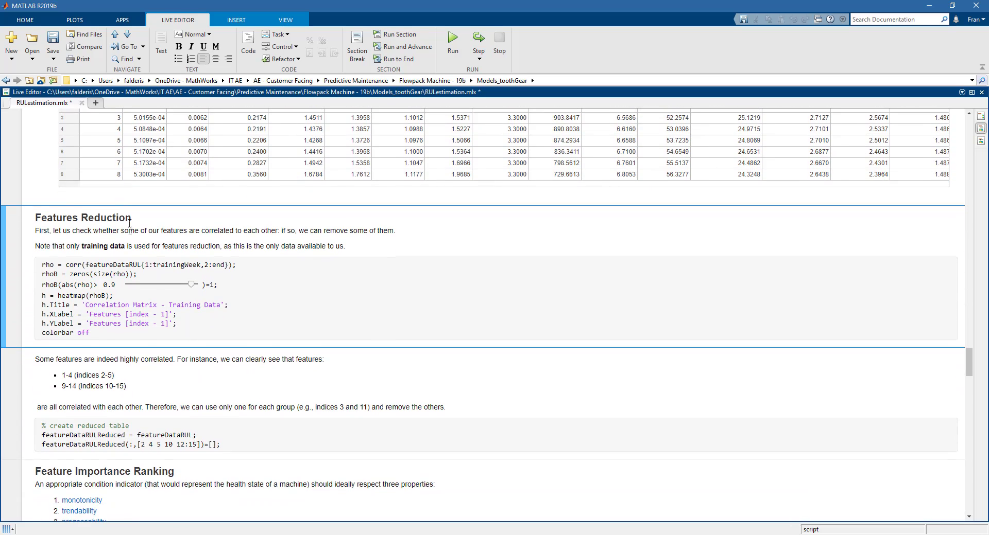
# Run Features Reduction to plot the 27-feature correlation heatmap thresholded at 0.9.
pyautogui.doubleClick(66, 265)
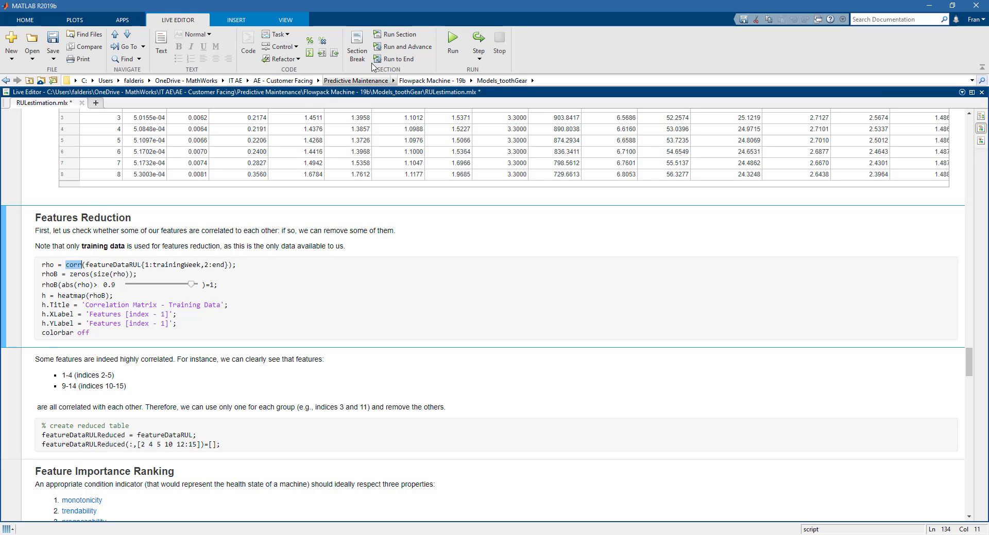
pyautogui.click(406, 47)
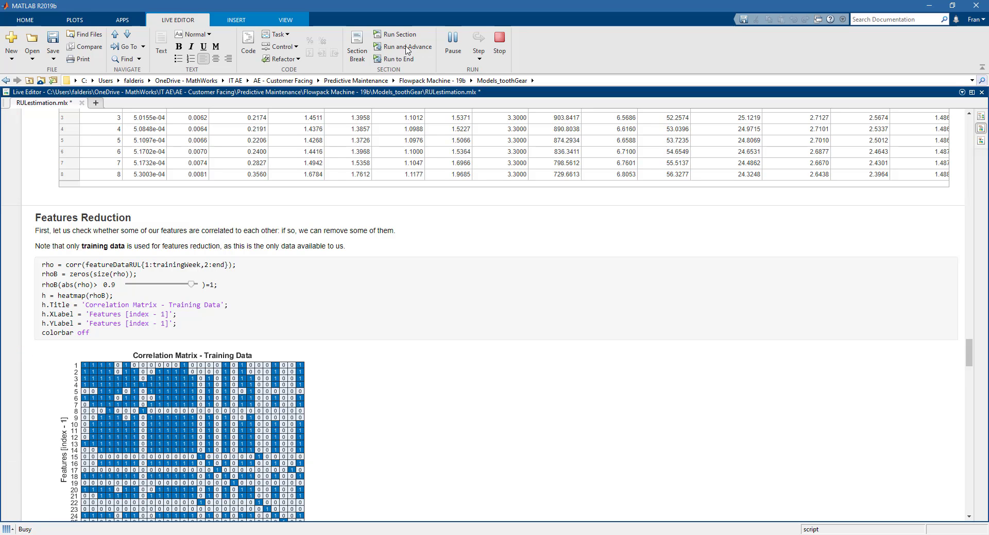
pyautogui.scroll(-1, 383, 218)
pyautogui.scroll(-3, 384, 219)
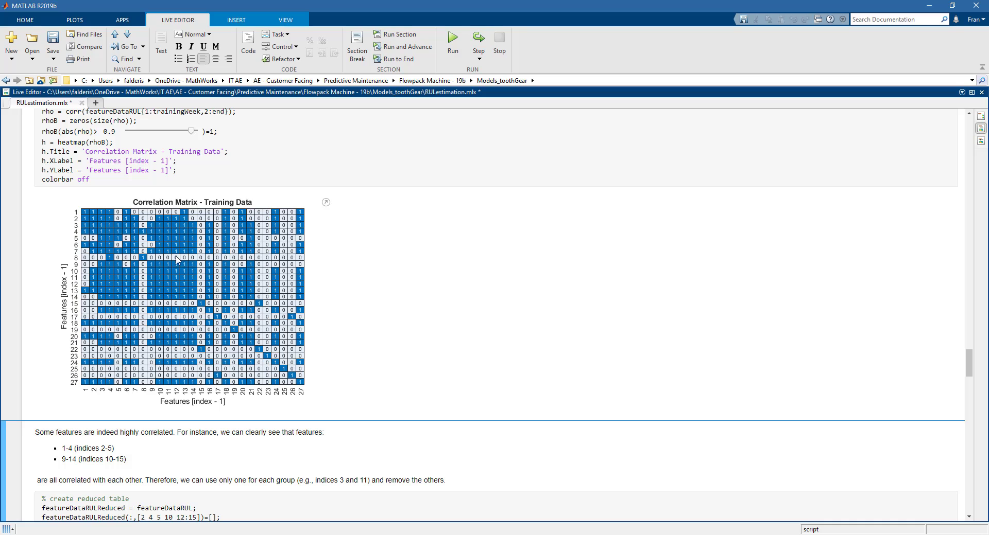
pyautogui.scroll(-4, 305, 284)
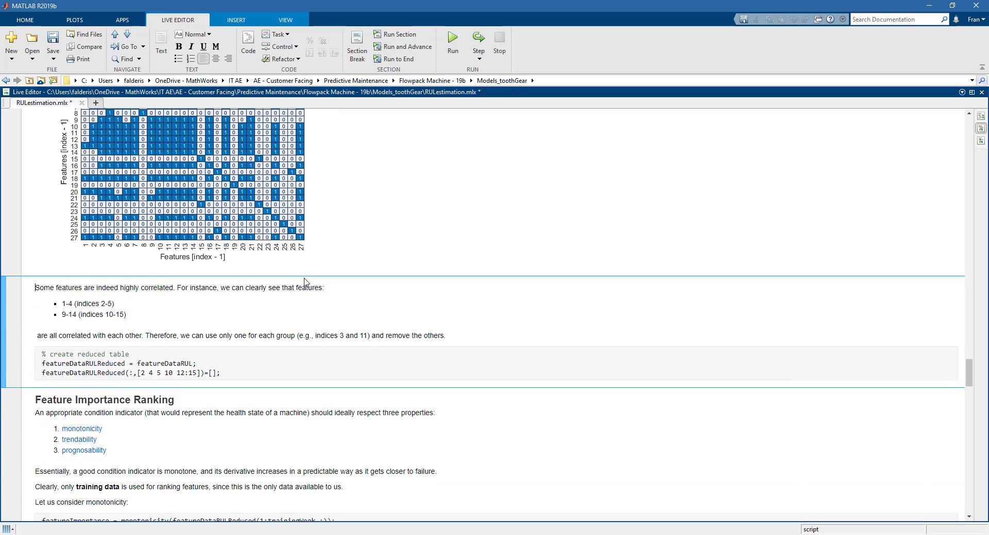
# Run the section that builds the reduced feature table from the three condition indicator properties.
pyautogui.click(395, 54)
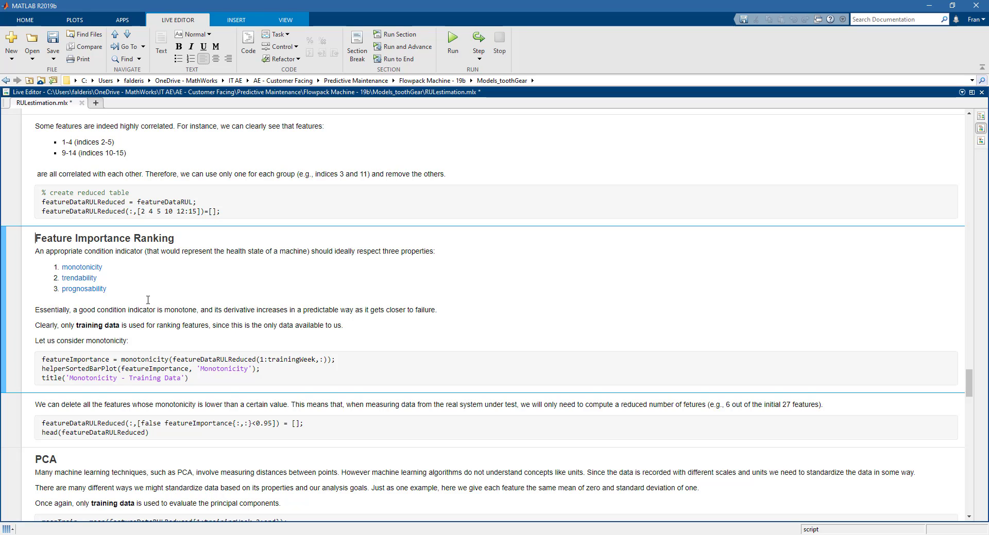
pyautogui.moveTo(121, 292); pyautogui.dragTo(60, 268)
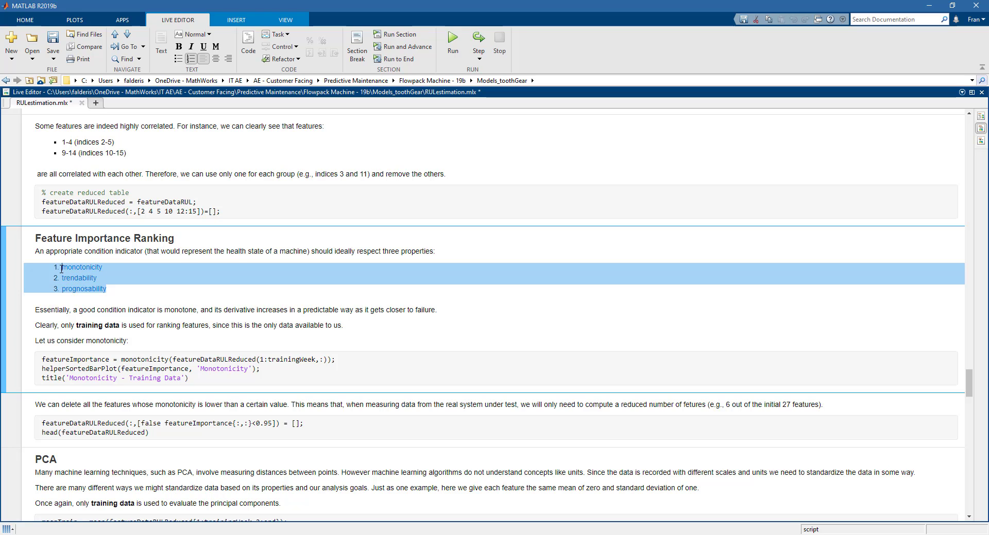
pyautogui.click(148, 260)
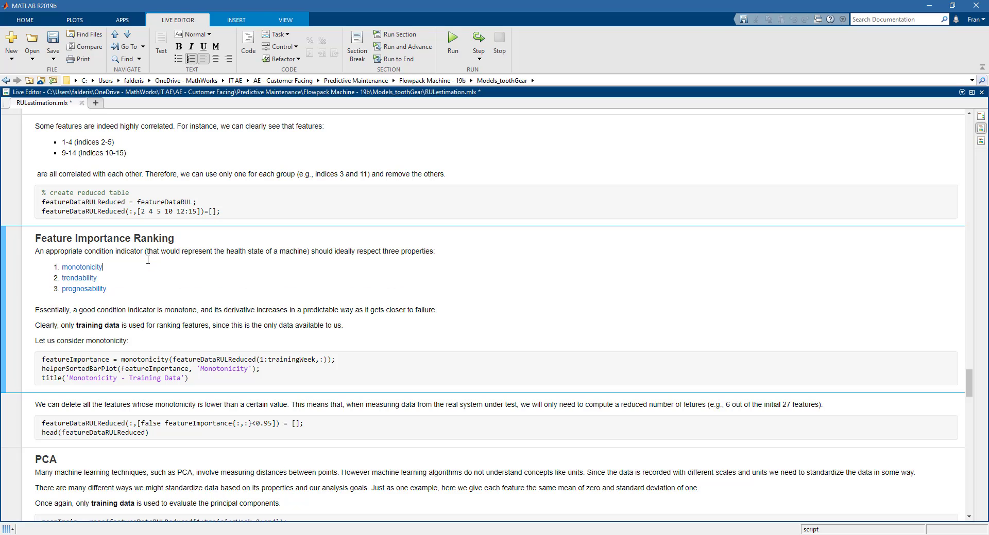
# Rank the reduced features by monotonicity and view the 'Monotonicity - Training Data' bar chart.
pyautogui.click(400, 50)
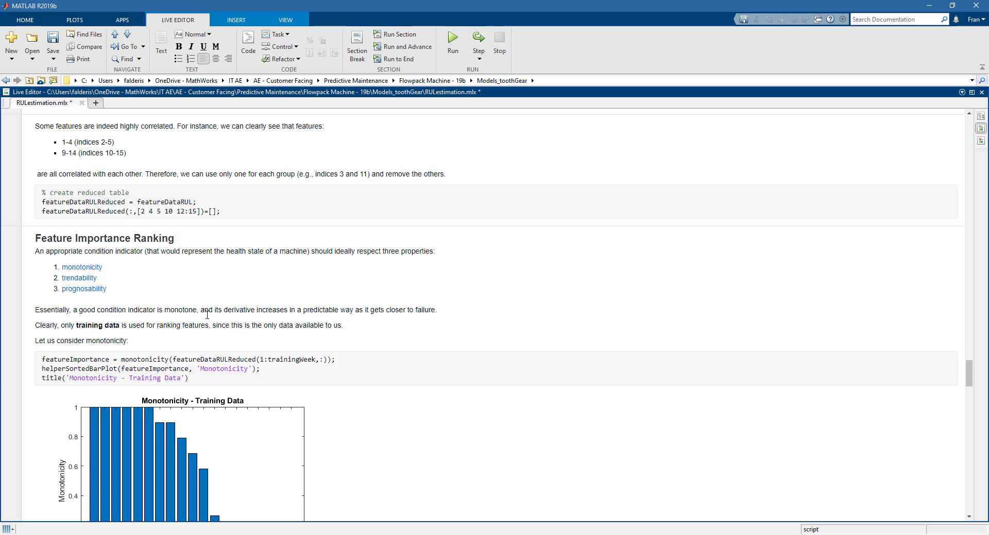
pyautogui.scroll(-3, 207, 315)
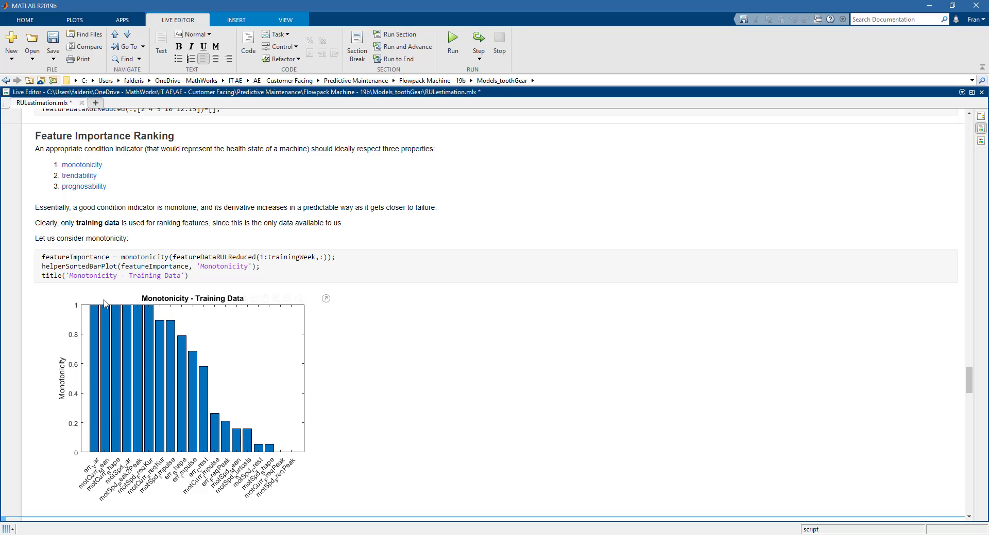
pyautogui.scroll(-3, 136, 325)
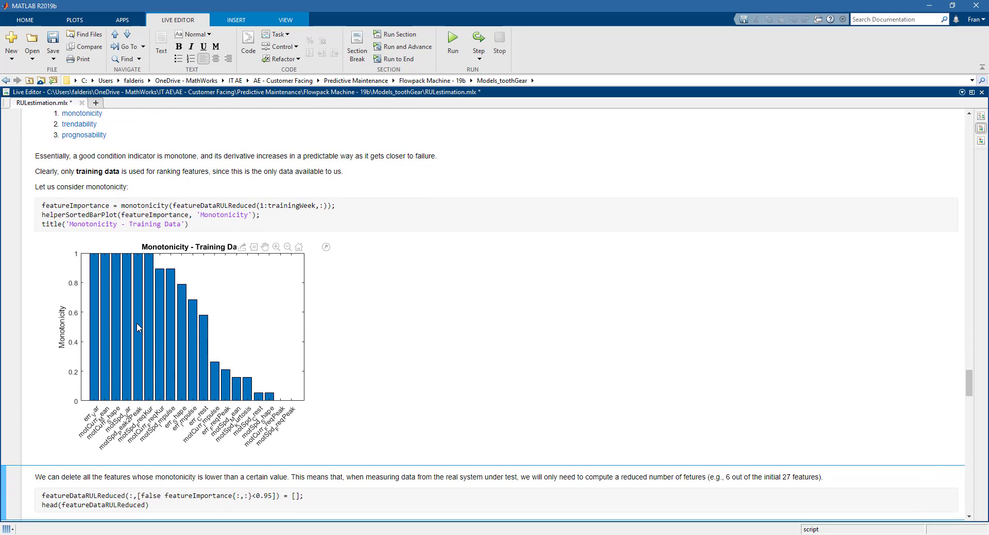
pyautogui.scroll(-2, 137, 327)
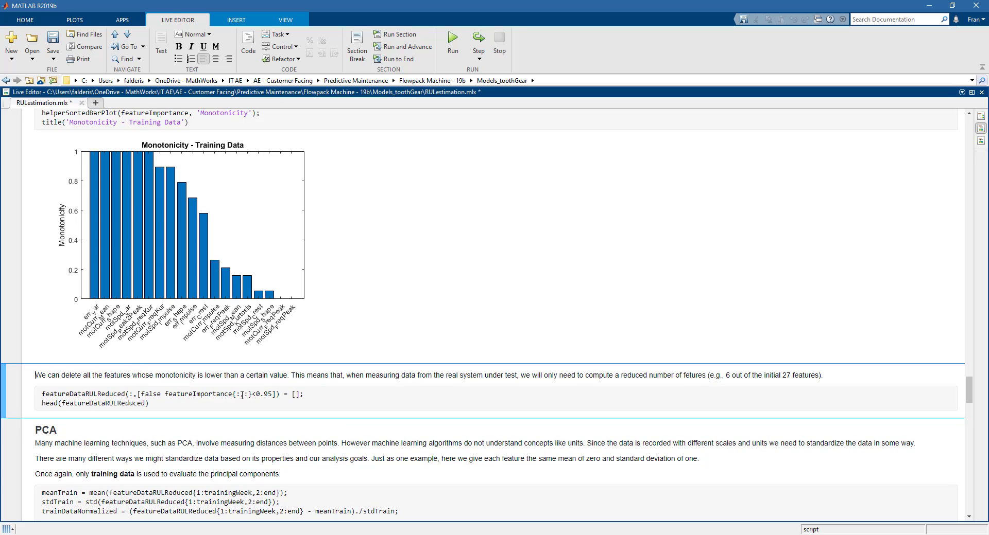
# Drop features with monotonicity below 0.95 and print the resulting 8x7 table.
pyautogui.moveTo(250, 395); pyautogui.dragTo(301, 400)
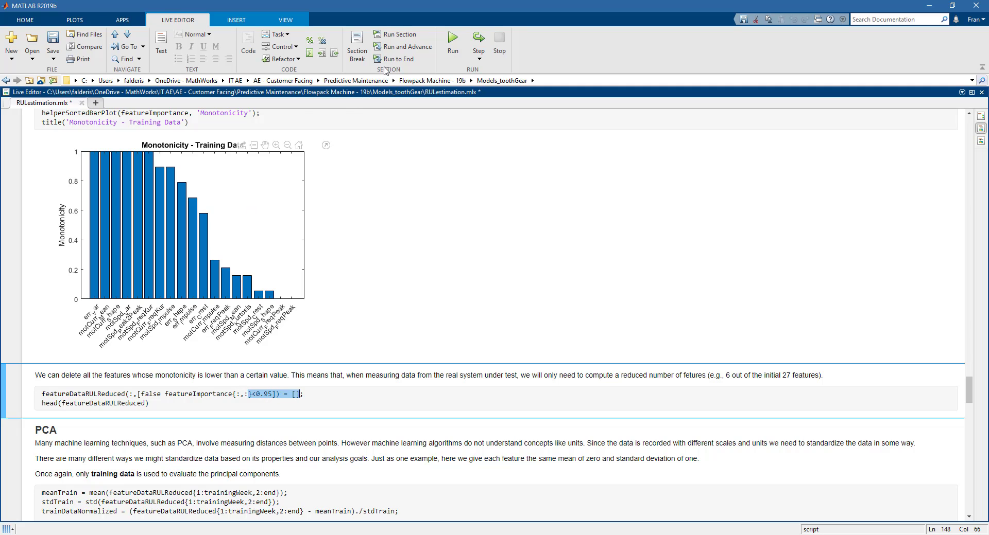
pyautogui.click(404, 46)
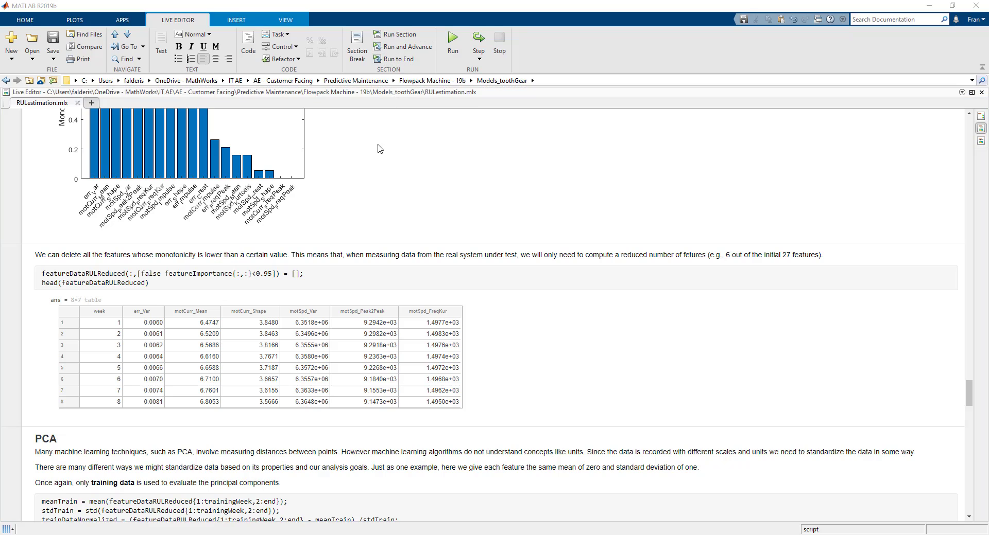
pyautogui.click(370, 168)
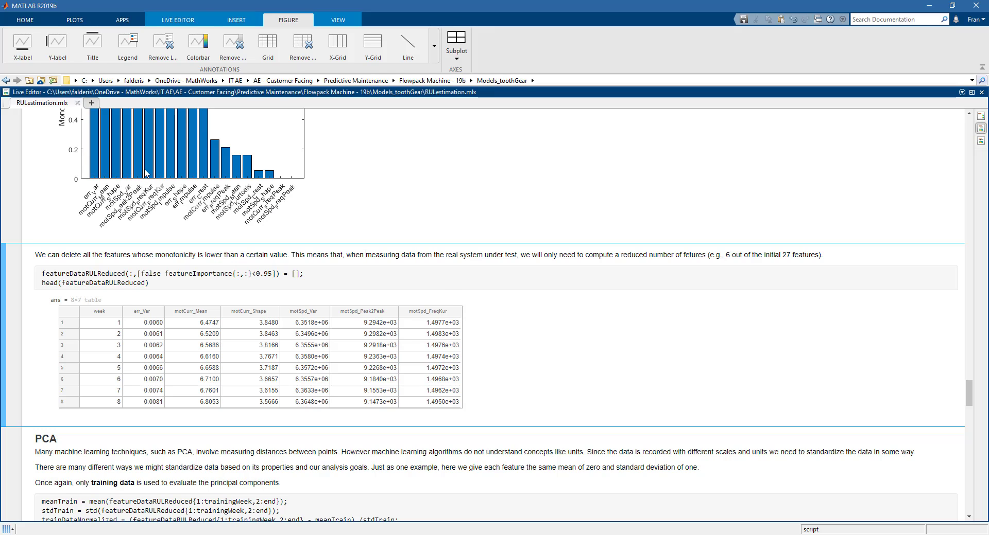
# Run PCA on the training features and view the 'Variance Explained by PCA - Training Data' plot.
pyautogui.click(177, 20)
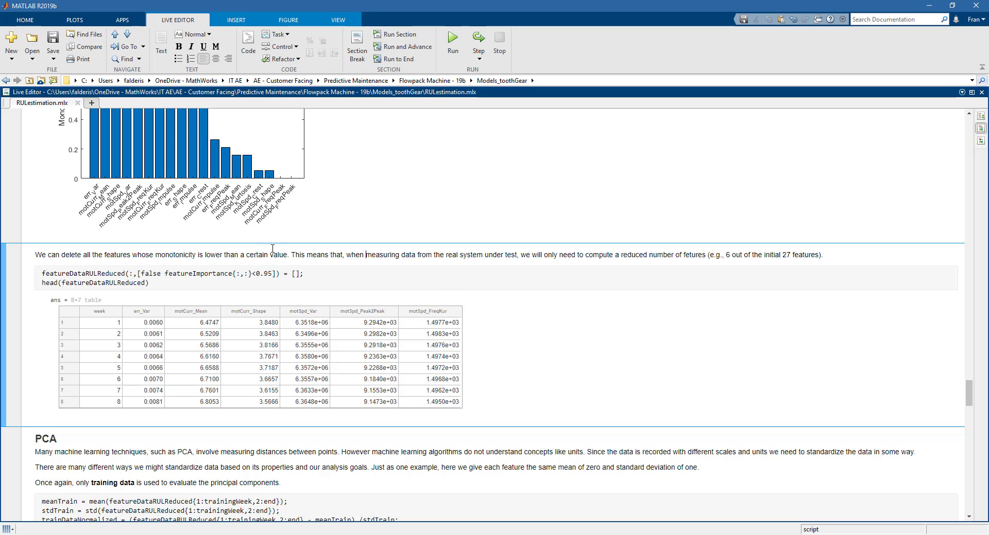
pyautogui.scroll(-4, 273, 249)
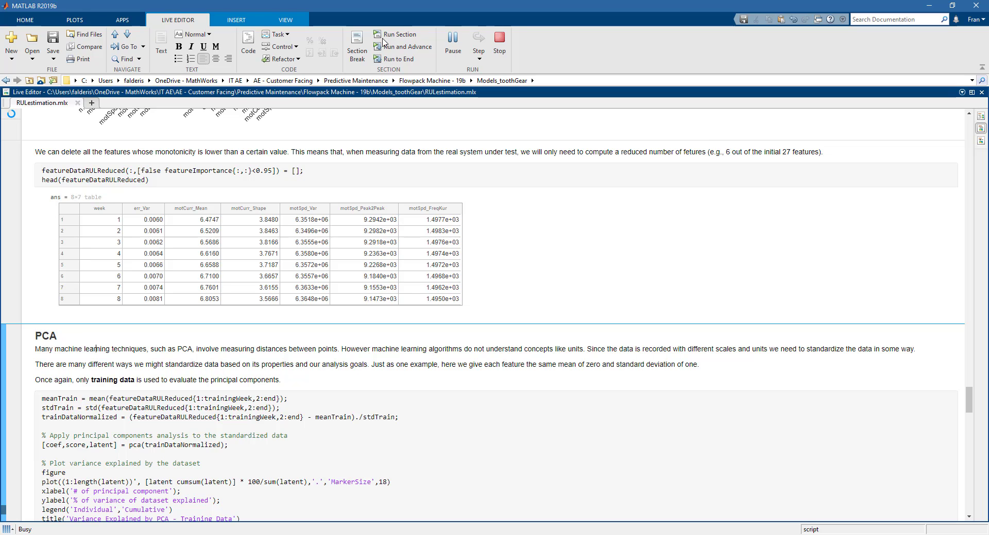
pyautogui.scroll(-5, 252, 336)
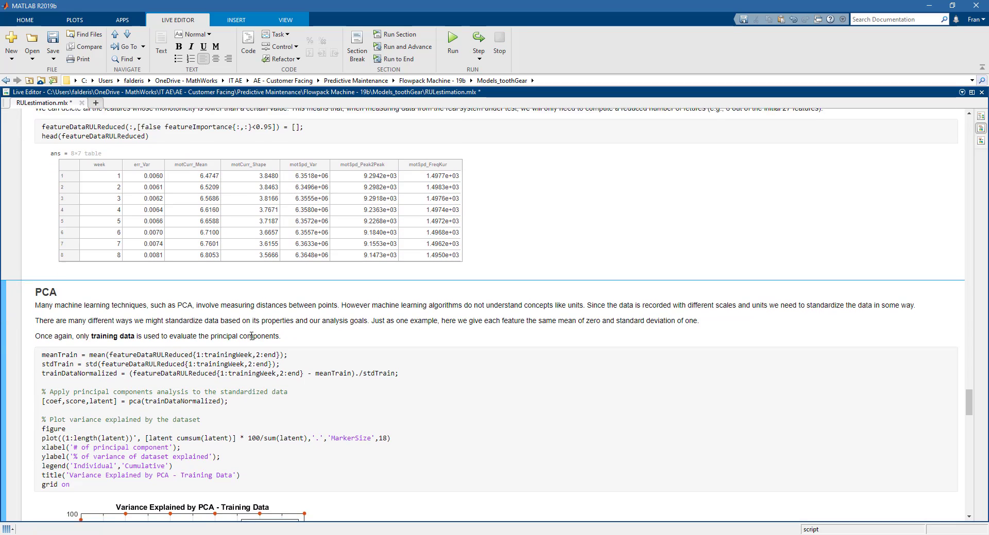
pyautogui.scroll(-3, 251, 337)
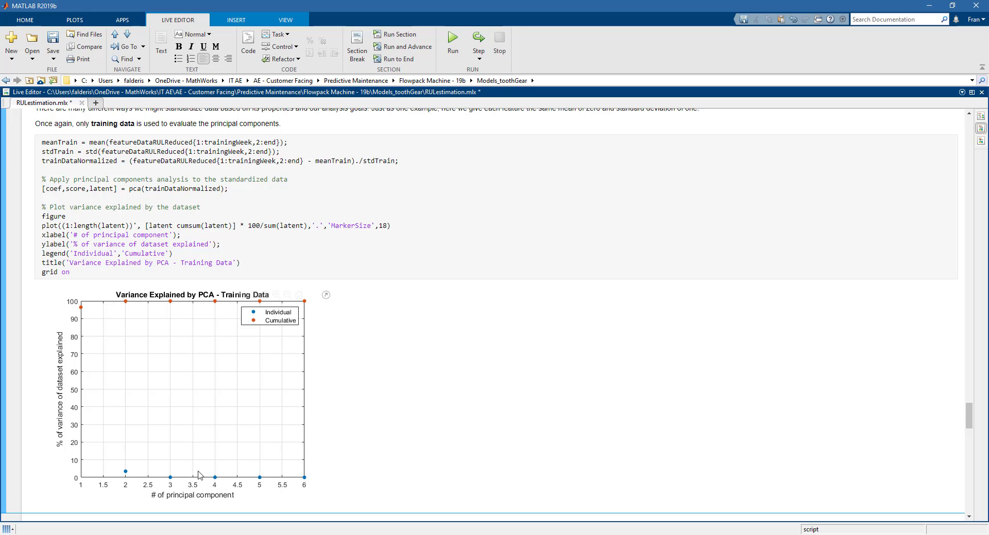
pyautogui.scroll(-3, 199, 472)
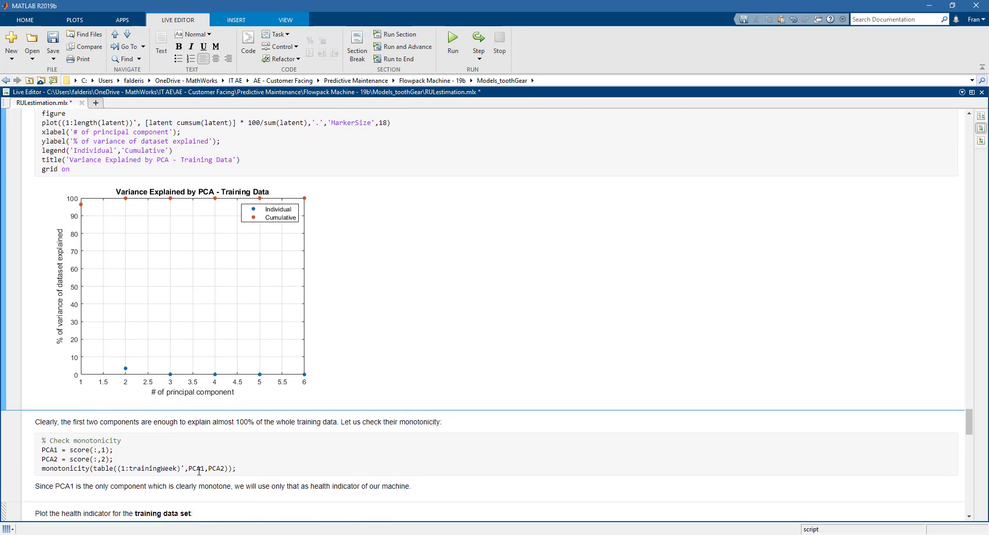
pyautogui.click(194, 458)
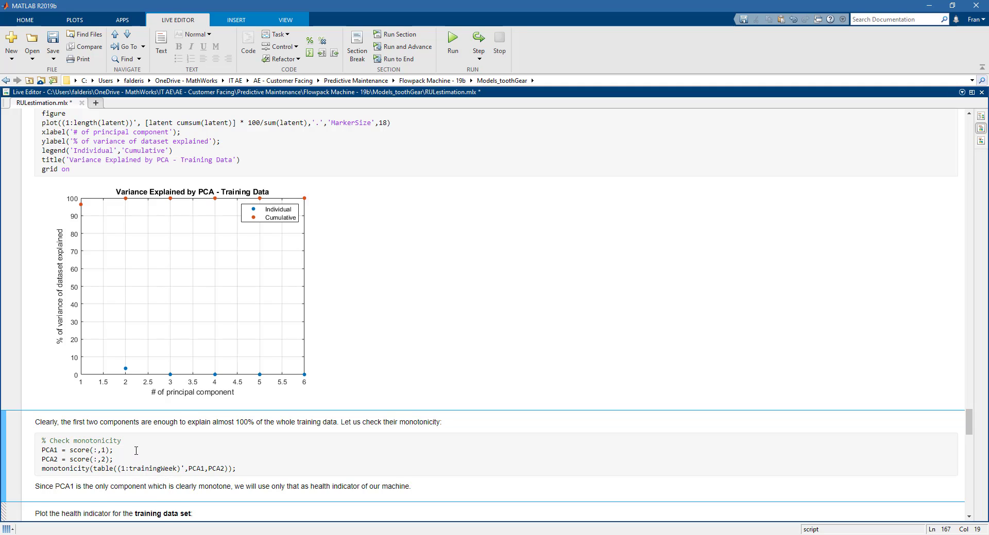
pyautogui.click(376, 35)
pyautogui.scroll(-3, 270, 267)
pyautogui.scroll(-4, 269, 266)
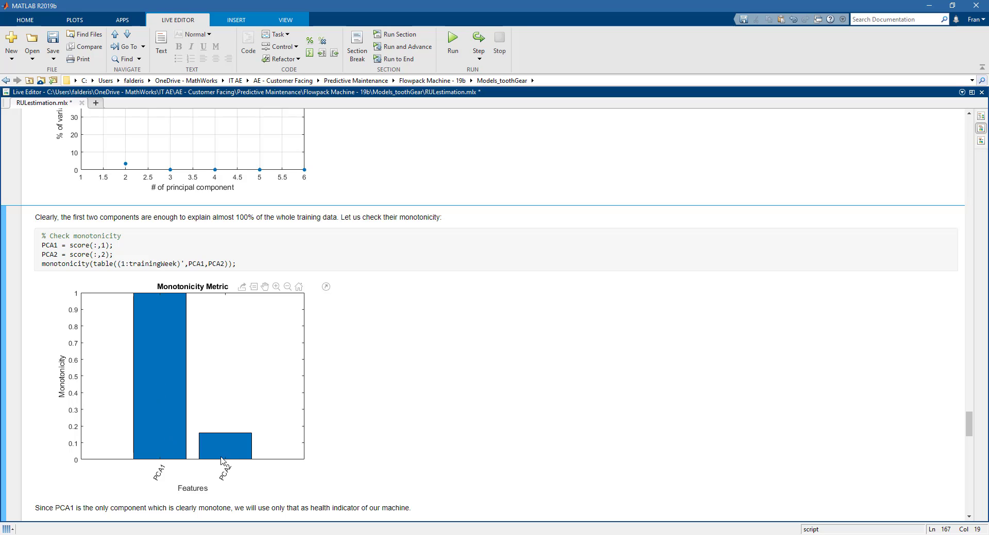
pyautogui.scroll(-2, 214, 427)
pyautogui.scroll(-5, 214, 427)
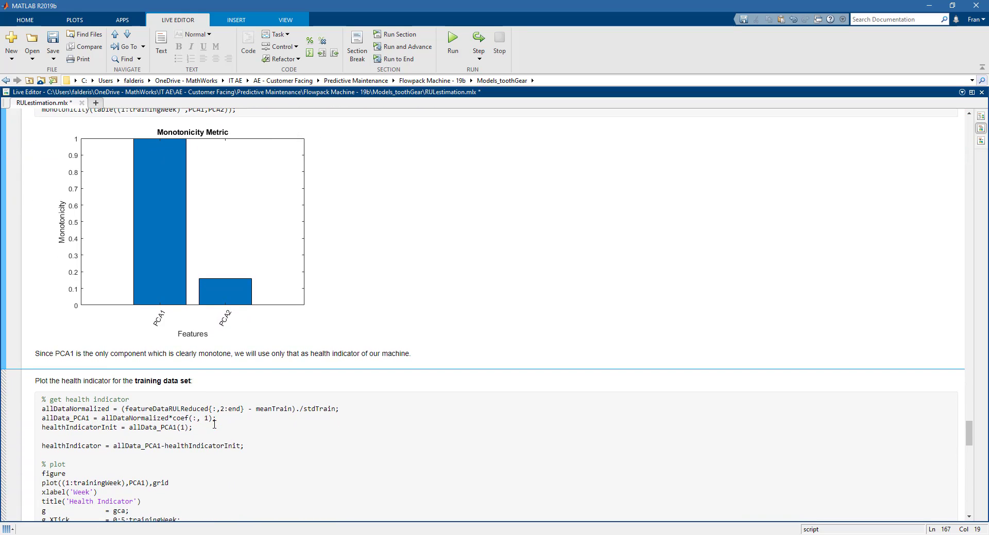
pyautogui.moveTo(37, 355); pyautogui.dragTo(407, 355)
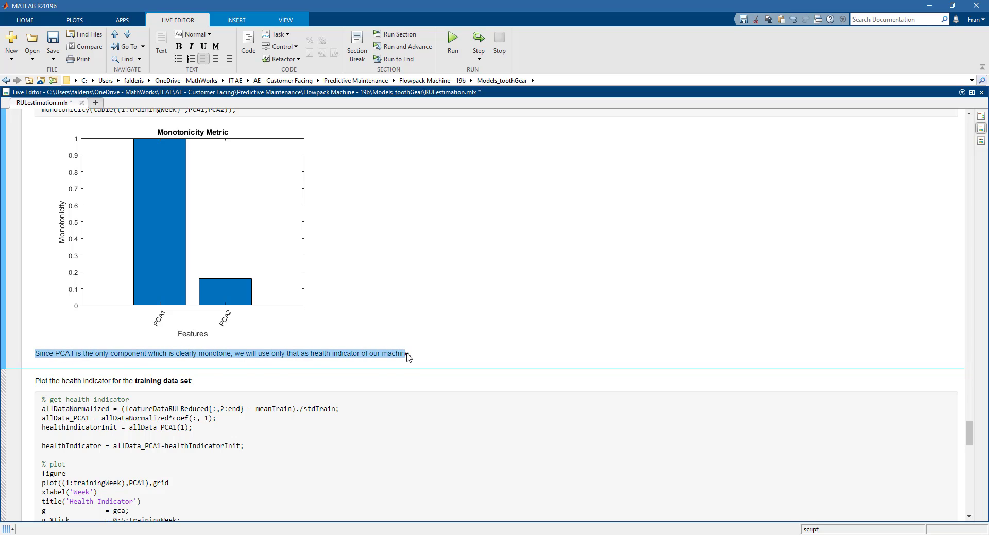
# Plot the PCA1 health indicator, rising from about -3 to 5 over weeks 90–110.
pyautogui.click(328, 383)
pyautogui.scroll(-4, 320, 382)
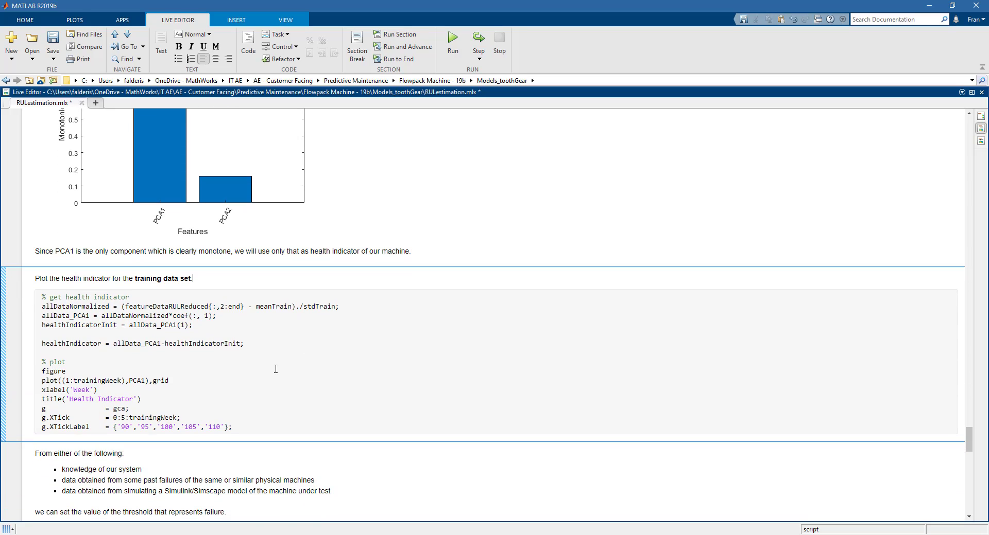
pyautogui.click(396, 34)
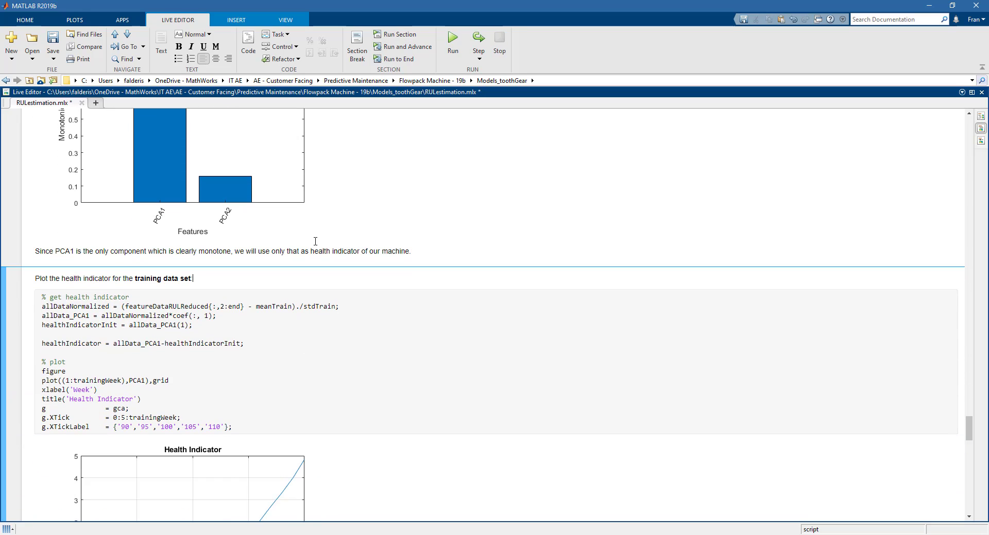
pyautogui.scroll(-5, 315, 276)
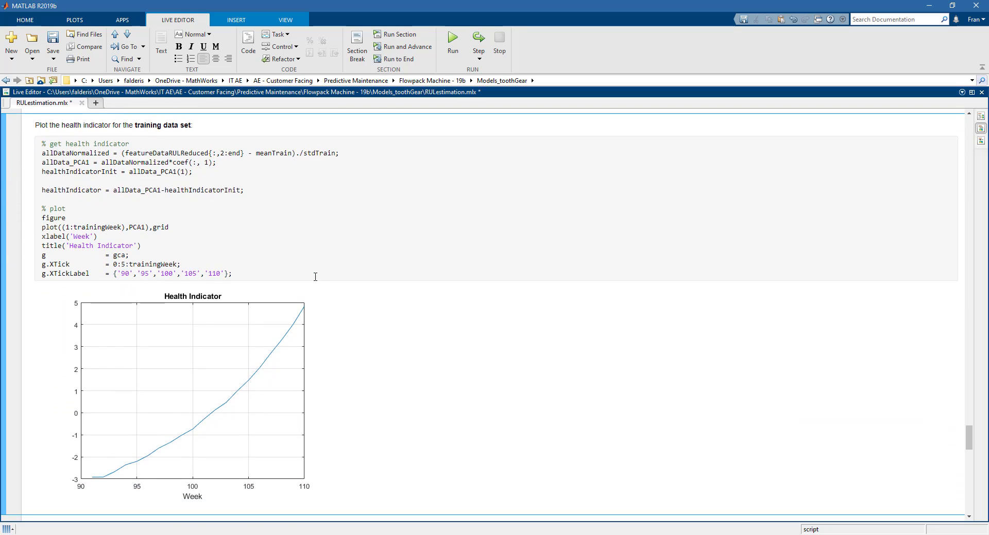
pyautogui.scroll(-2, 315, 277)
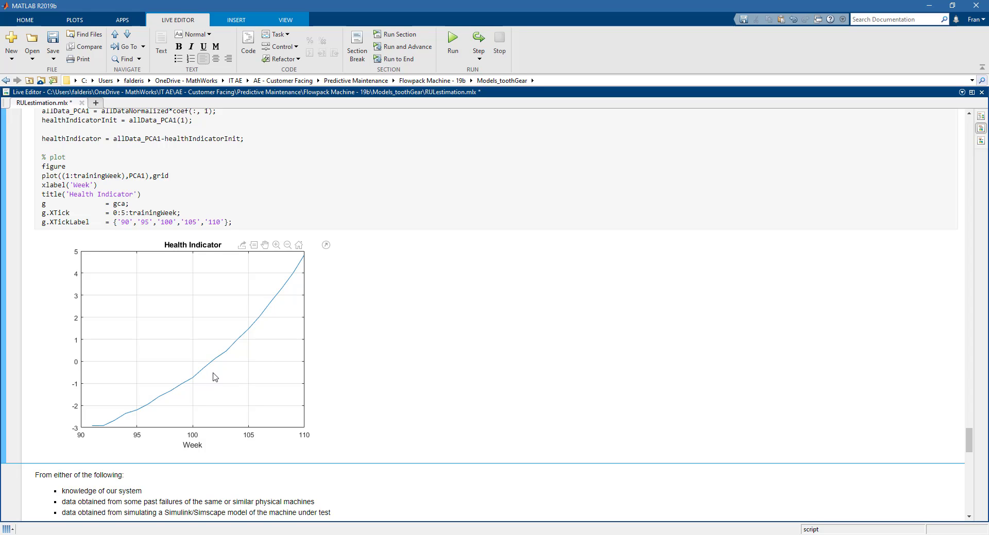
# Simulate the closedLoopSystem model and compute failureThreshold = 149.9124 with Ctrl+Enter.
pyautogui.scroll(-2, 216, 374)
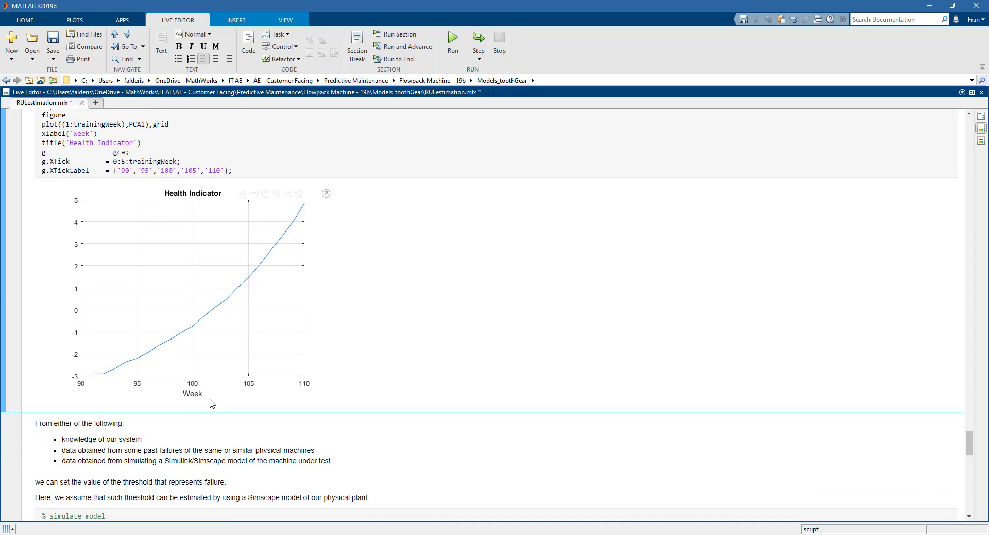
pyautogui.scroll(-5, 211, 403)
pyautogui.scroll(-1, 211, 400)
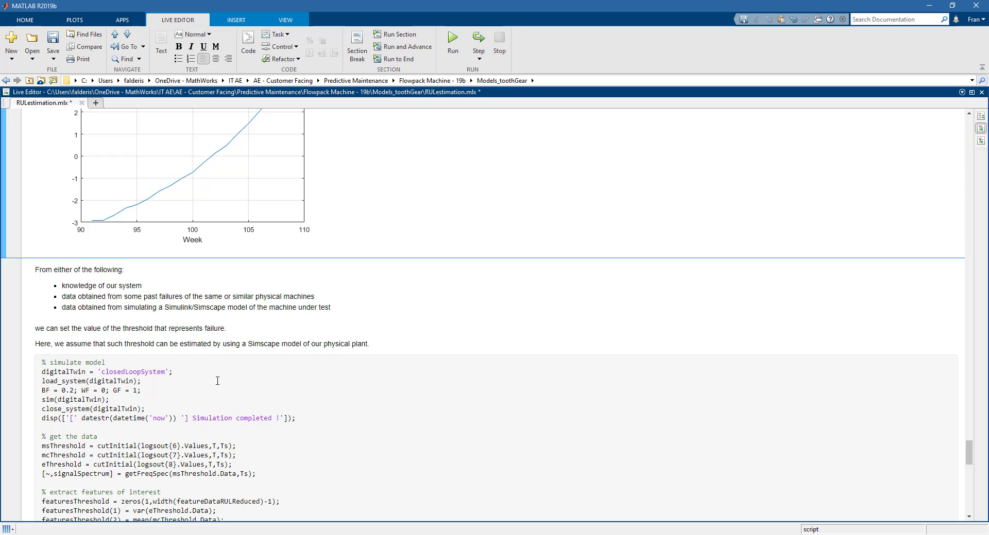
pyautogui.scroll(-2, 217, 381)
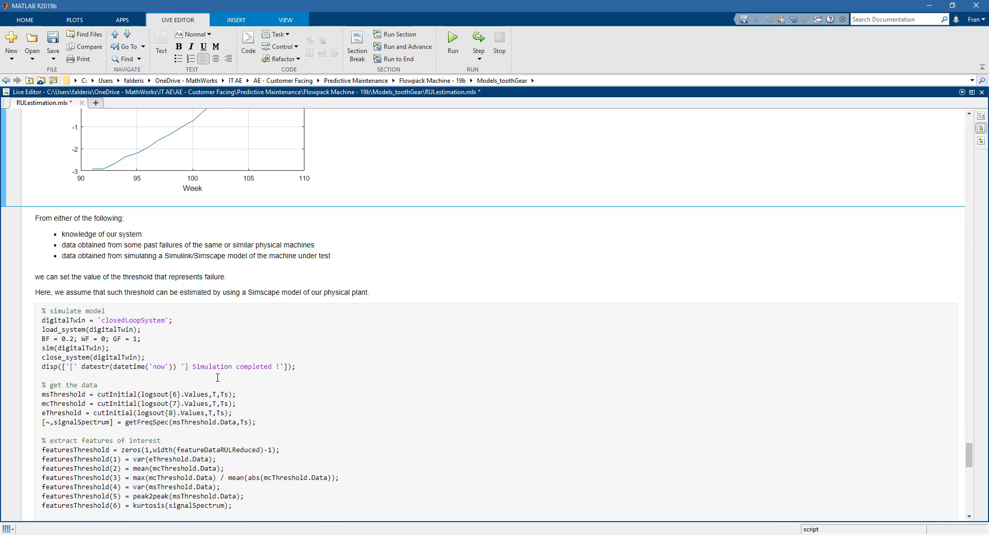
pyautogui.scroll(-4, 217, 376)
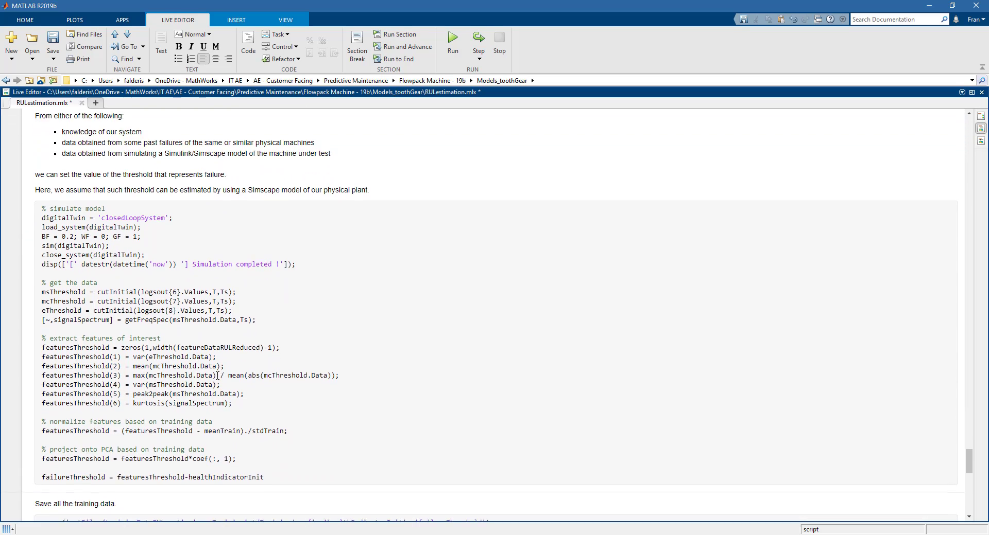
pyautogui.click(218, 173)
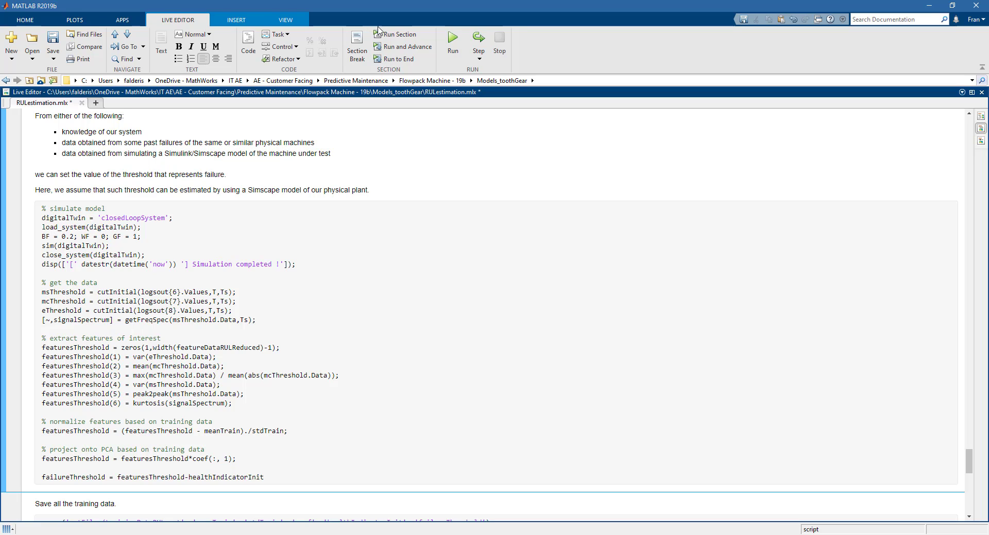
pyautogui.hotkey('ctrl', 'Return')
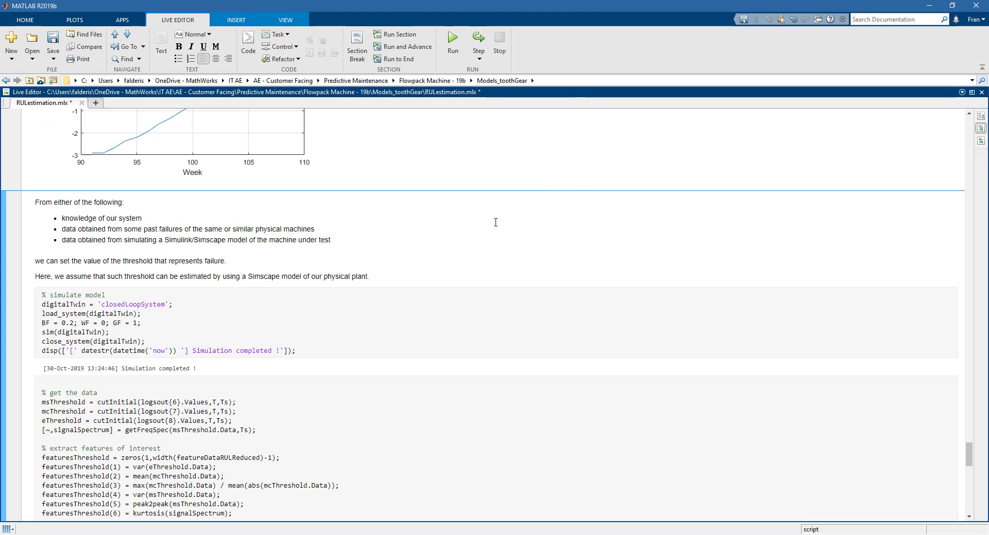
pyautogui.scroll(-8, 485, 232)
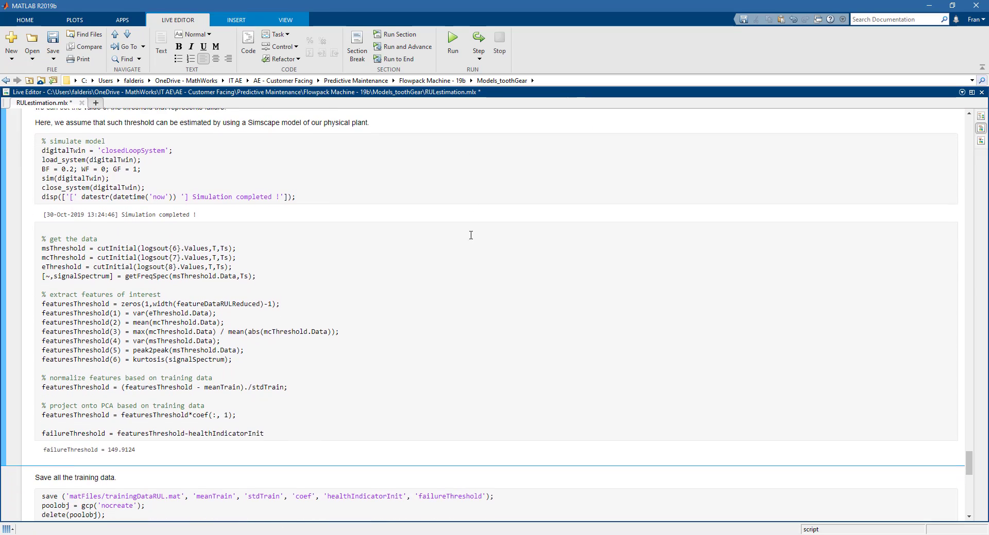
pyautogui.scroll(-4, 470, 236)
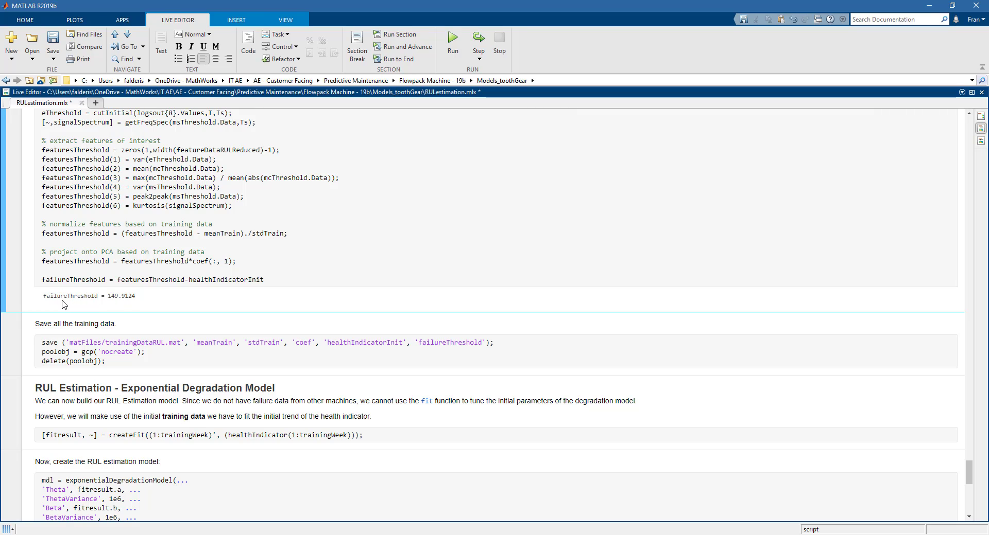
# Run the section that saves the training data.
pyautogui.click(129, 324)
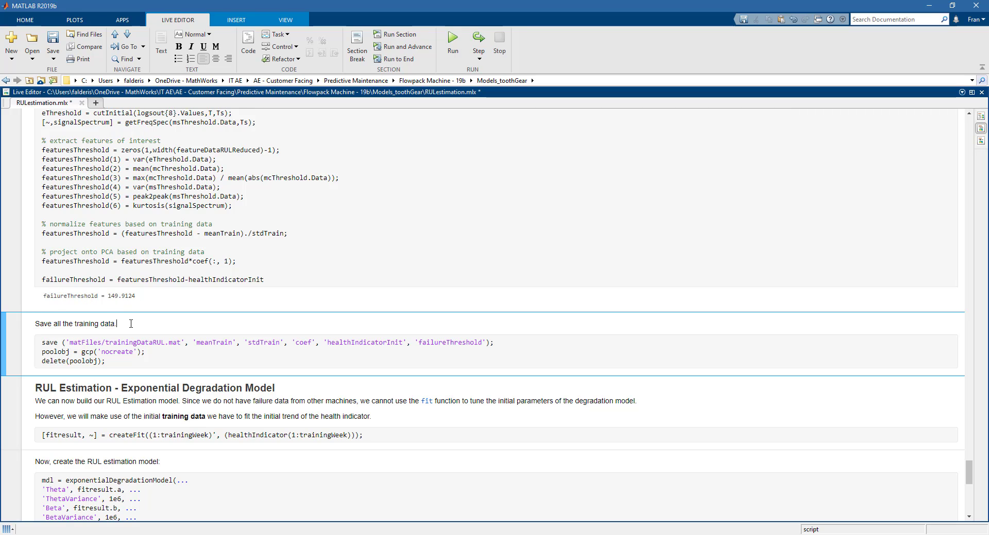
pyautogui.click(392, 50)
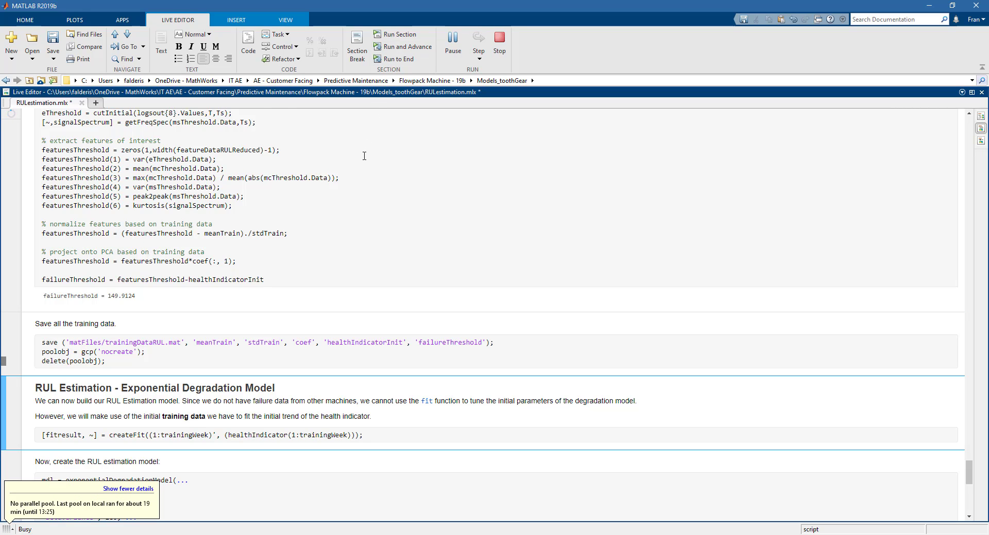
pyautogui.scroll(-5, 364, 155)
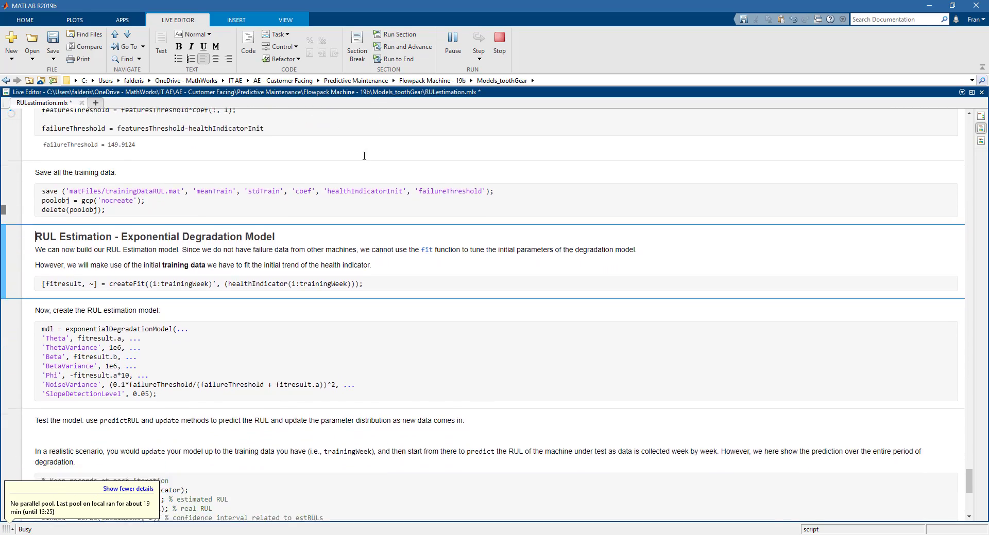
pyautogui.scroll(-3, 364, 155)
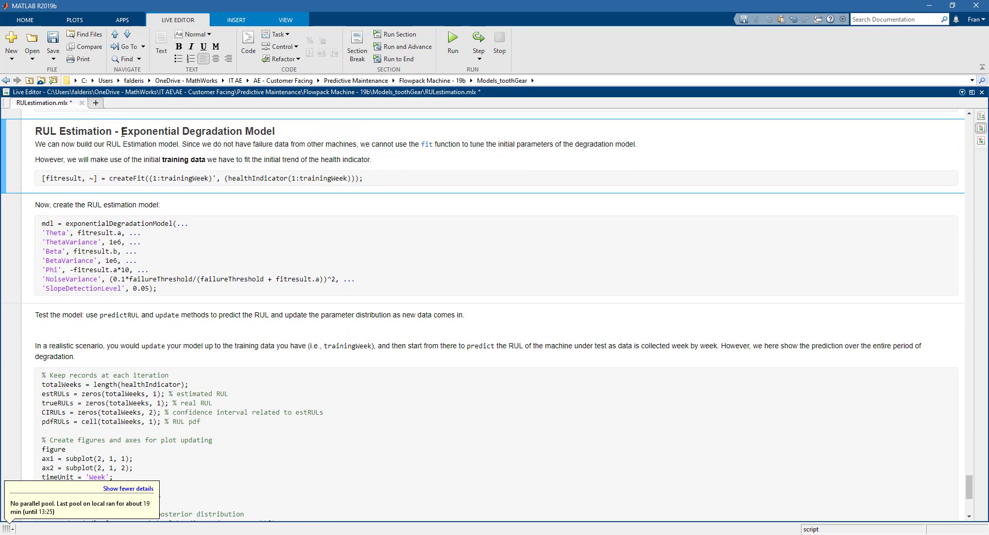
# Fit the health indicator trend with the createFit section.
pyautogui.moveTo(122, 131); pyautogui.dragTo(276, 138)
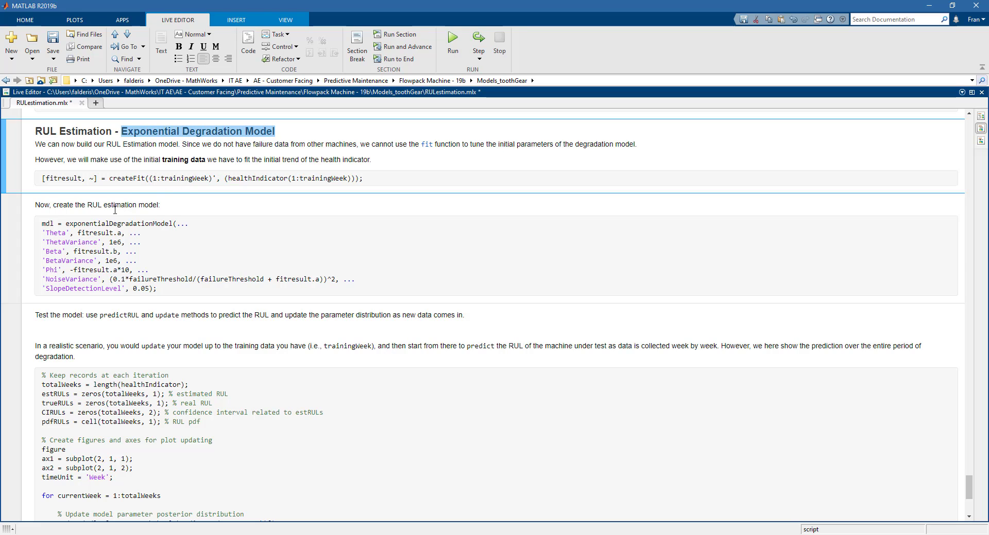
pyautogui.moveTo(66, 224); pyautogui.dragTo(173, 226)
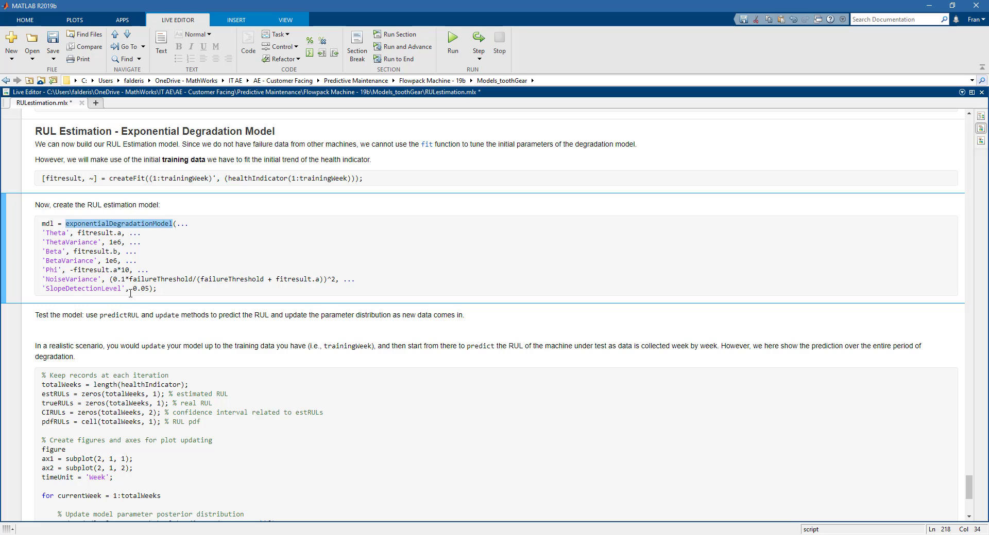
pyautogui.click(159, 144)
pyautogui.click(385, 46)
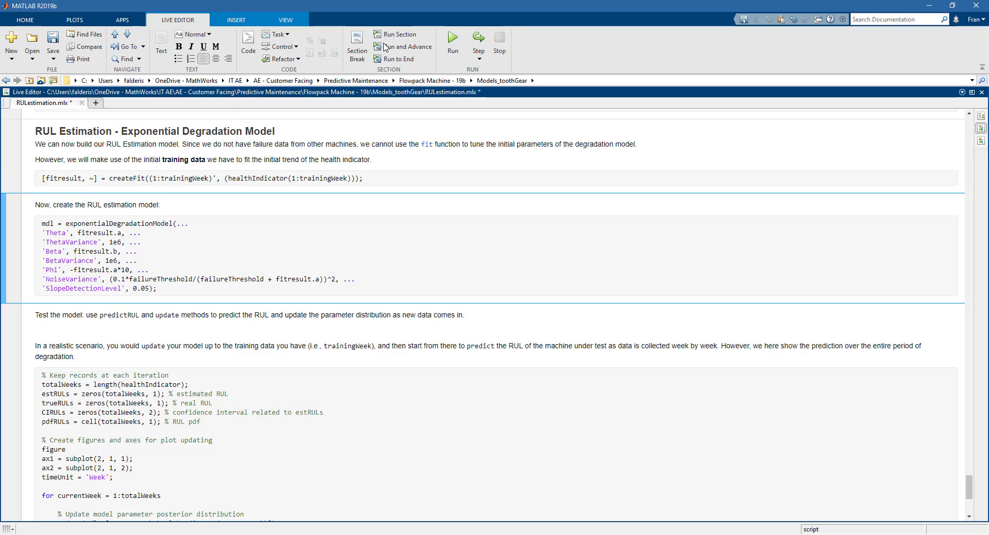
# Remove the semicolon after 0.05) so mdl prints, then create the exponential degradation model.
pyautogui.click(173, 287)
pyautogui.press('BackSpace')
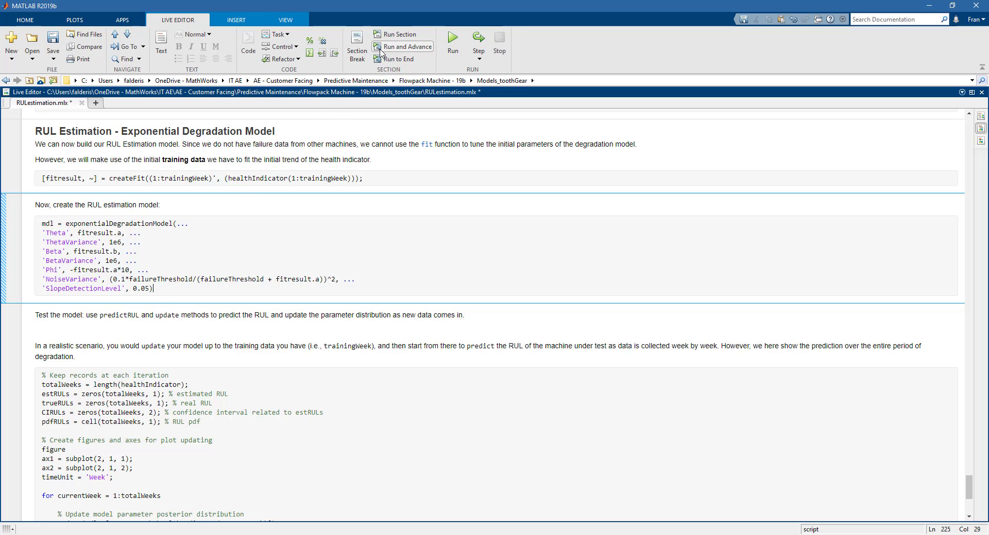
pyautogui.click(406, 47)
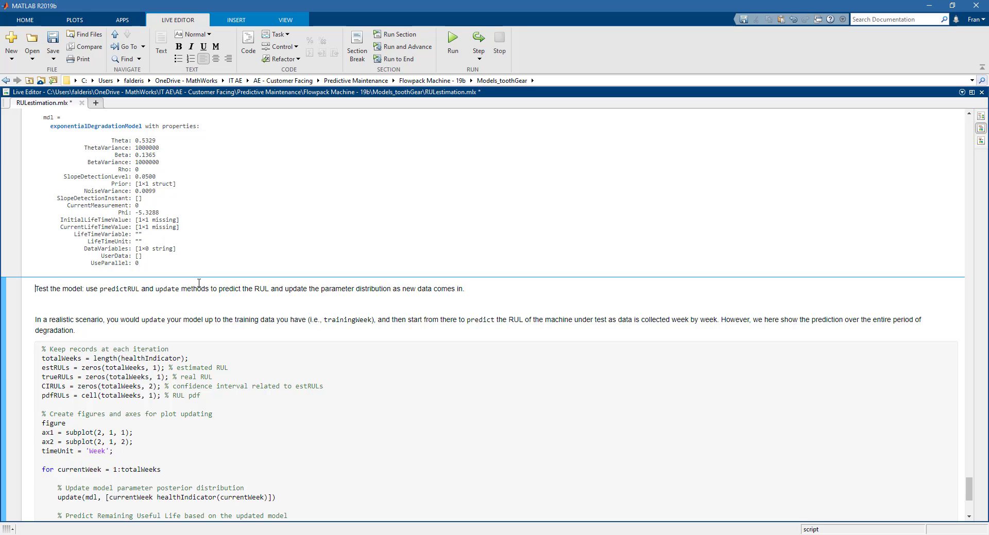
pyautogui.scroll(-5, 198, 284)
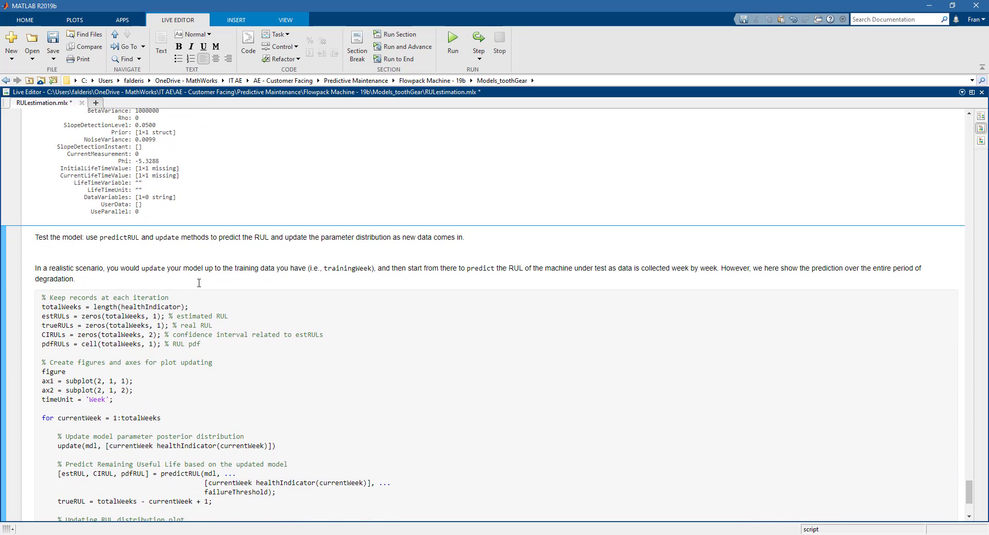
pyautogui.scroll(-1, 199, 284)
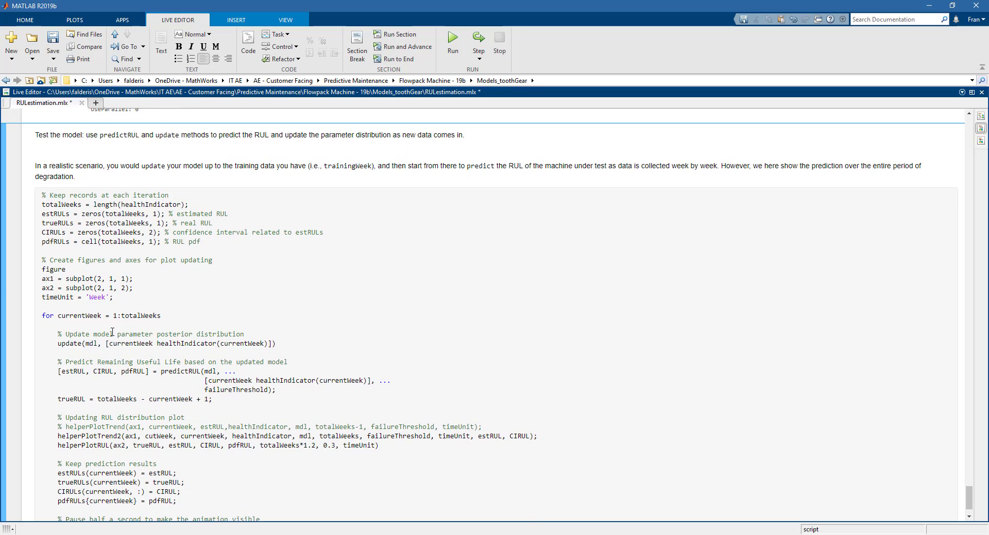
pyautogui.moveTo(58, 344); pyautogui.dragTo(277, 346)
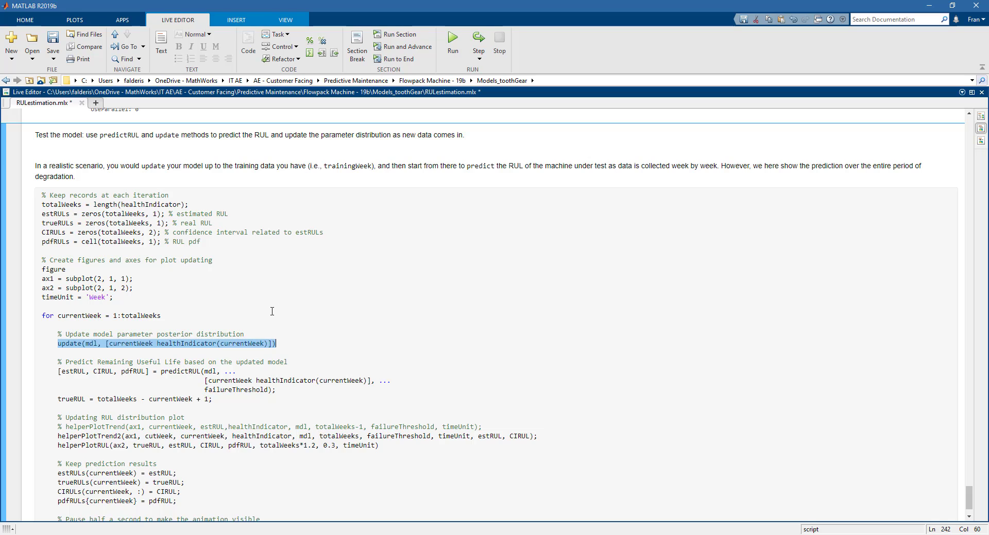
pyautogui.moveTo(160, 371); pyautogui.dragTo(198, 375)
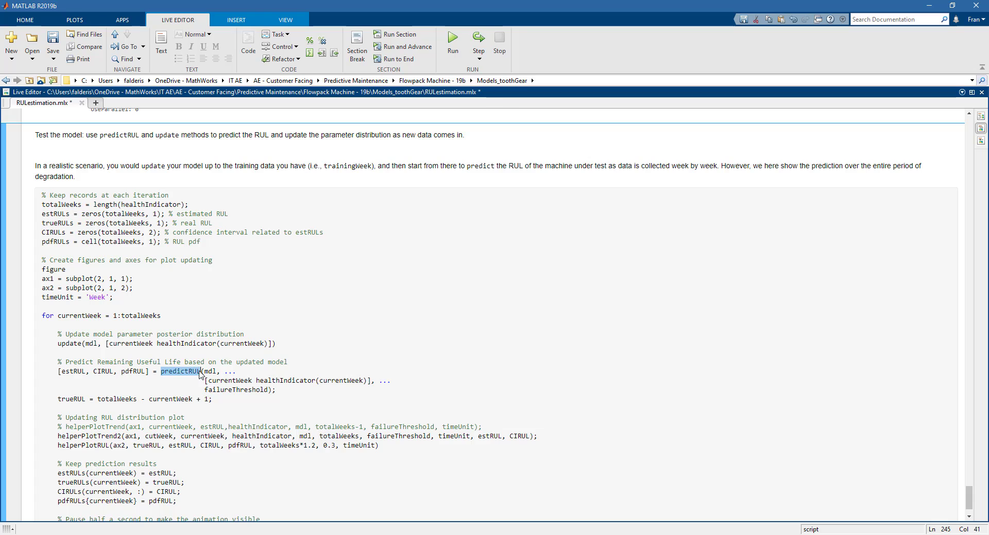